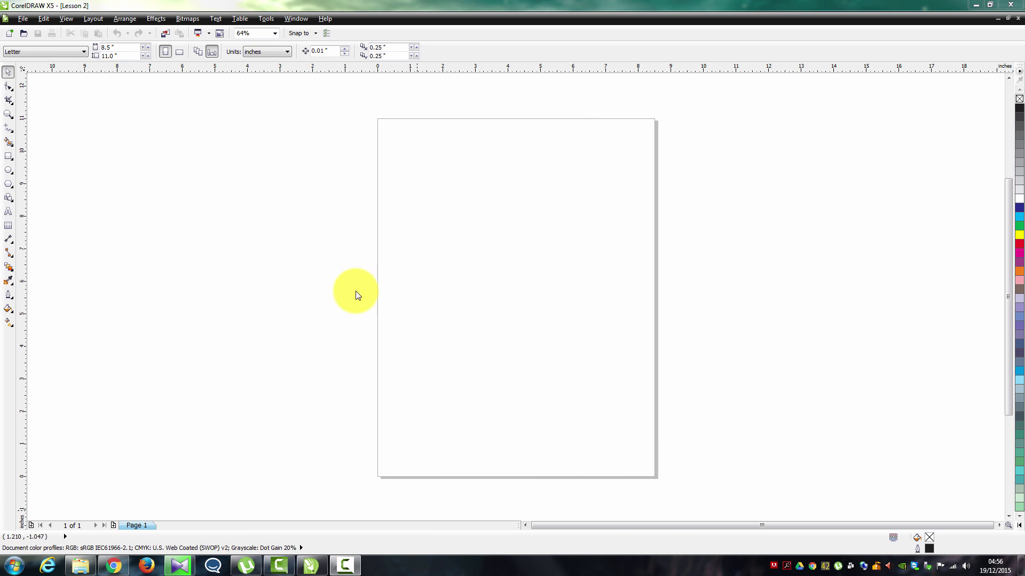
pyautogui.click(59, 53)
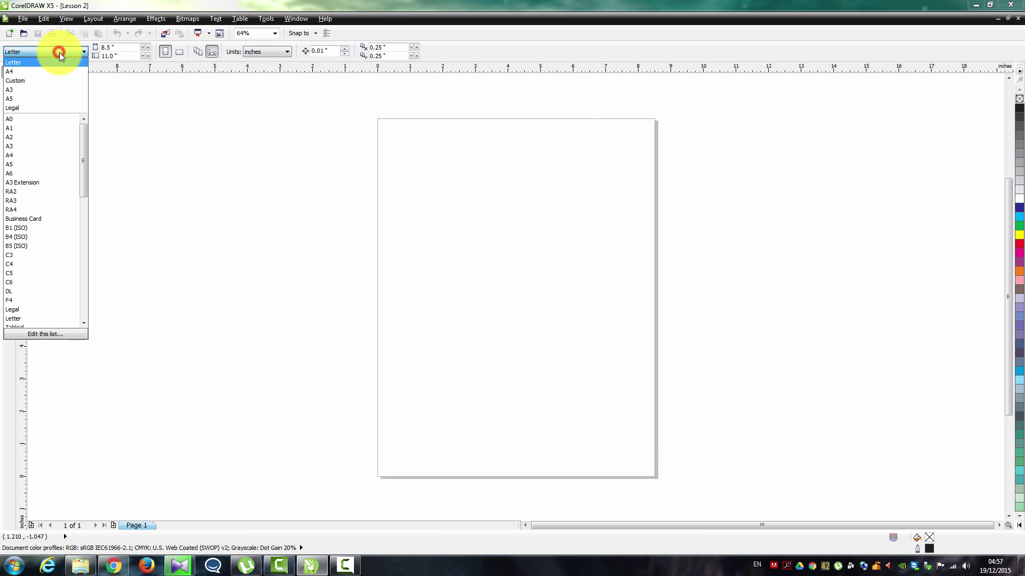
pyautogui.click(59, 52)
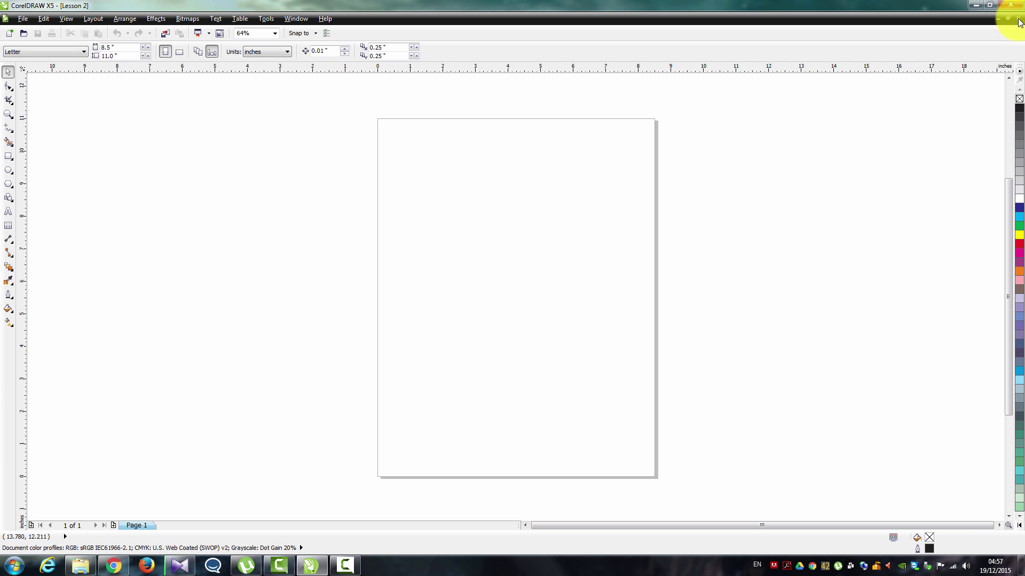
# Step: Close the open document and create a new Letter-size document named "Lesson 2"
pyautogui.click(1018, 21)
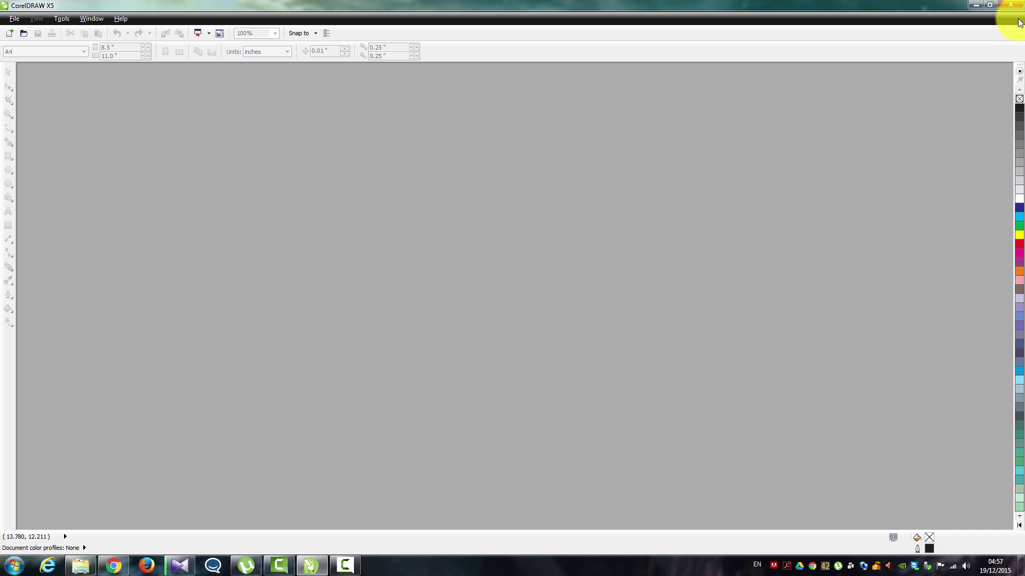
pyautogui.click(24, 17)
pyautogui.click(30, 28)
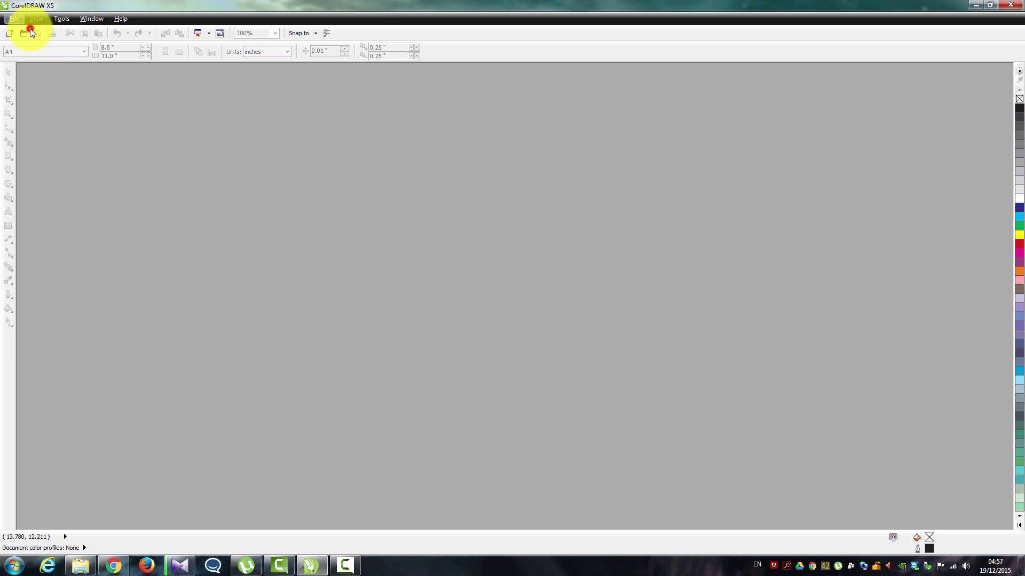
pyautogui.write('Lesson 2')
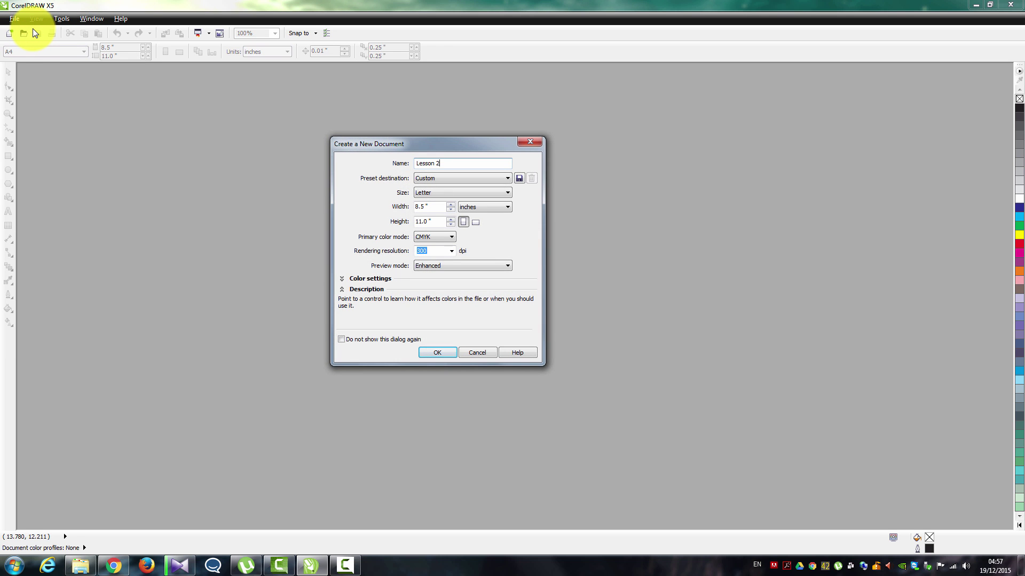
pyautogui.press('Return')
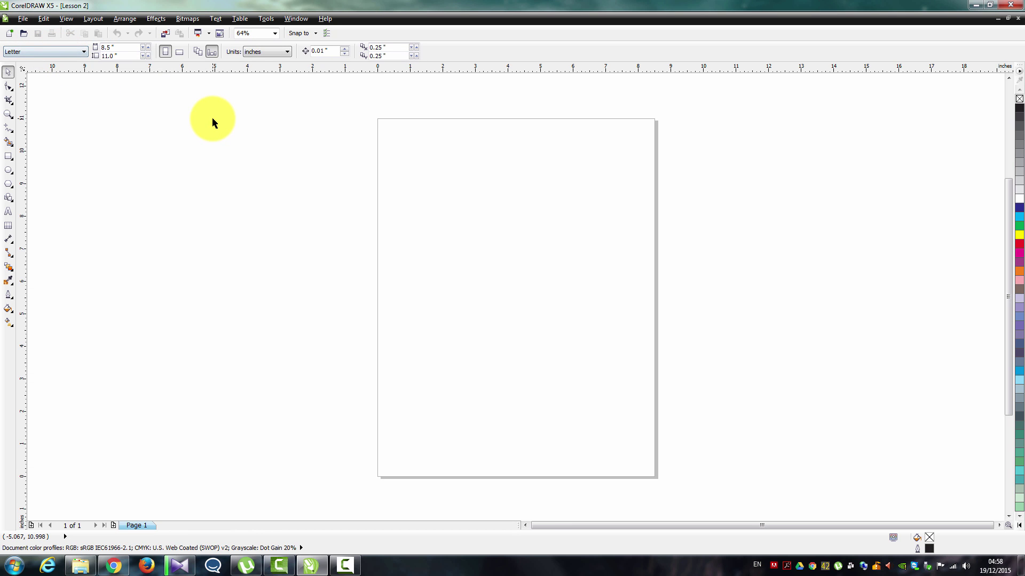
# Step: Change the page size to A4 and the drawing units to millimeters
pyautogui.click(43, 52)
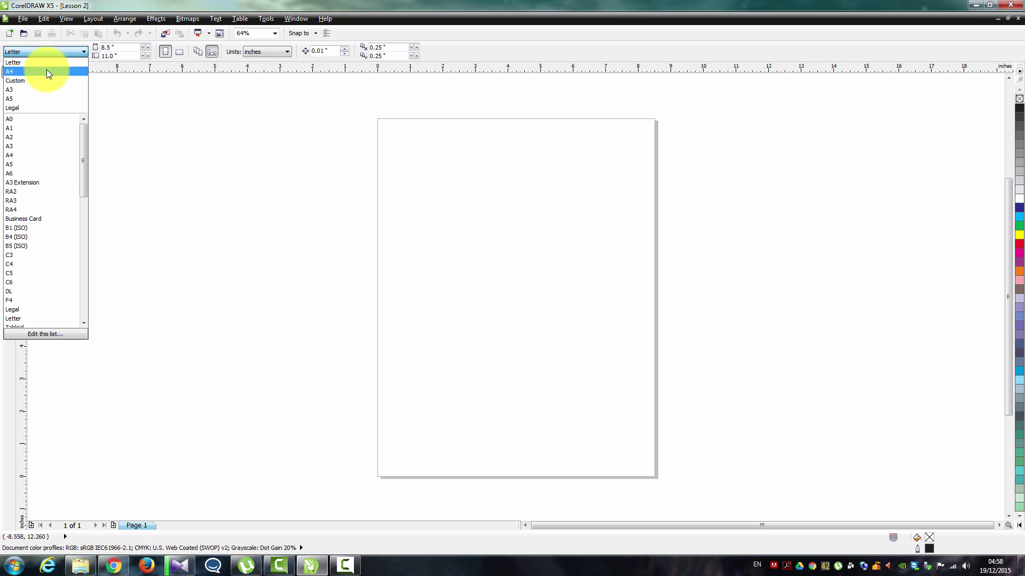
pyautogui.click(46, 71)
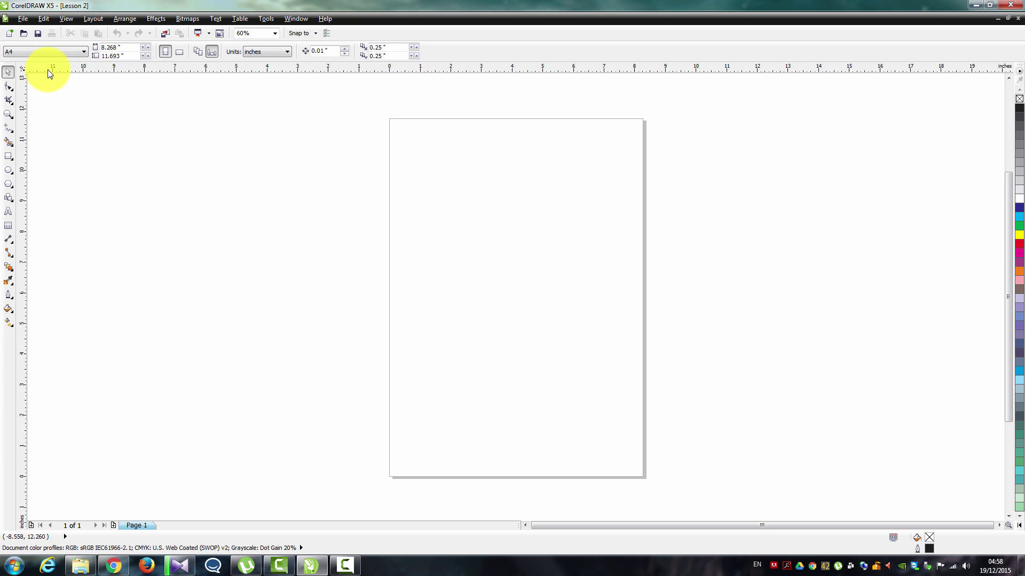
pyautogui.click(283, 52)
pyautogui.click(278, 68)
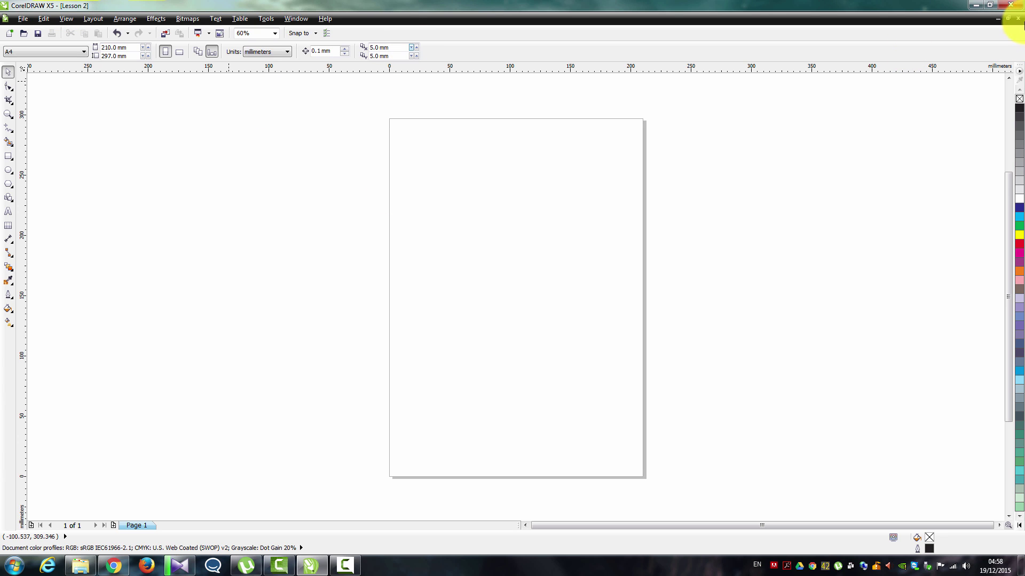
# Step: Save the document as "Lesson 2" in CDR - CorelDRAW format, Version 15.0, in the CDR FILES folder
pyautogui.click(1020, 19)
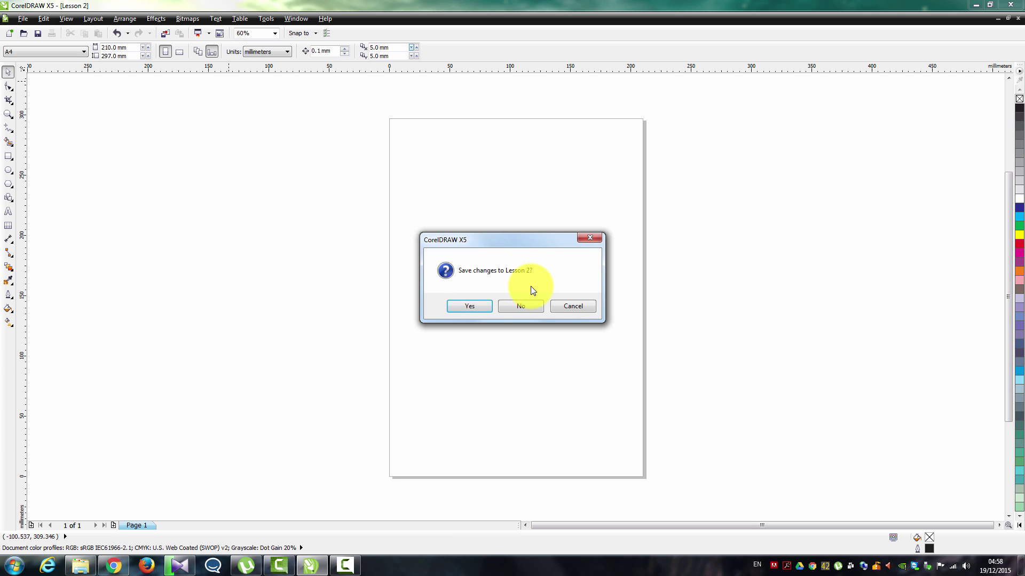
pyautogui.click(568, 306)
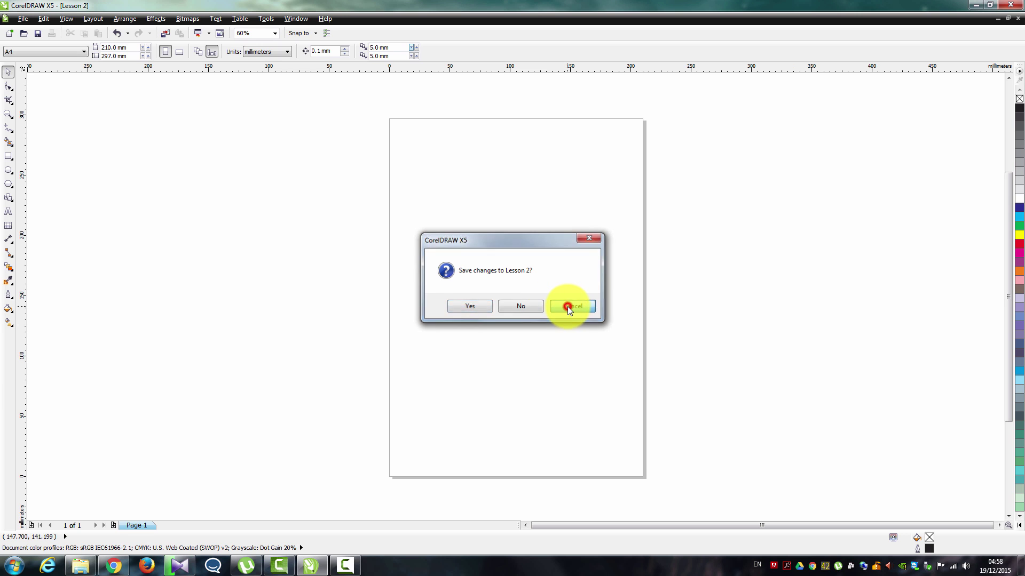
pyautogui.click(23, 20)
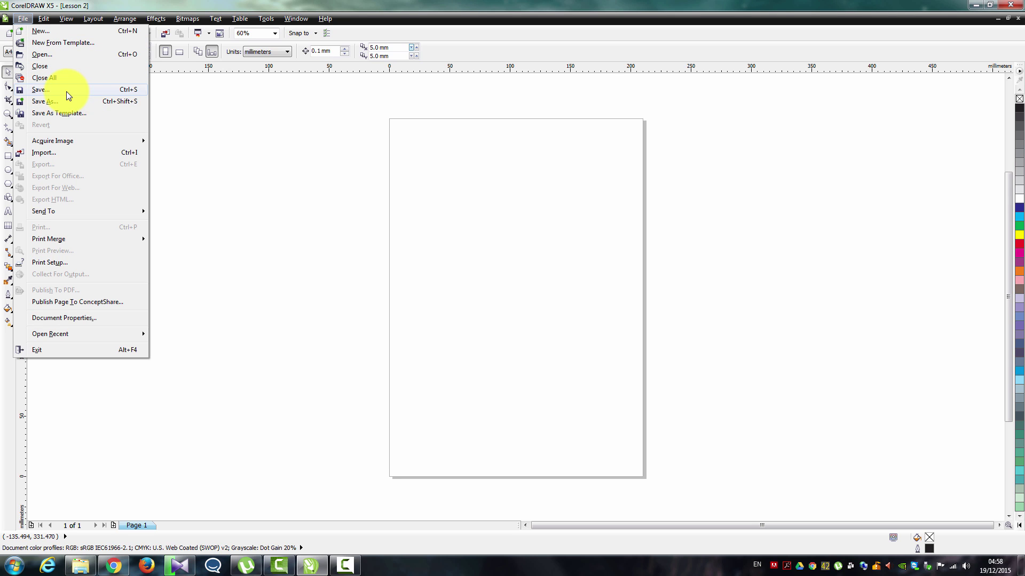
pyautogui.click(125, 90)
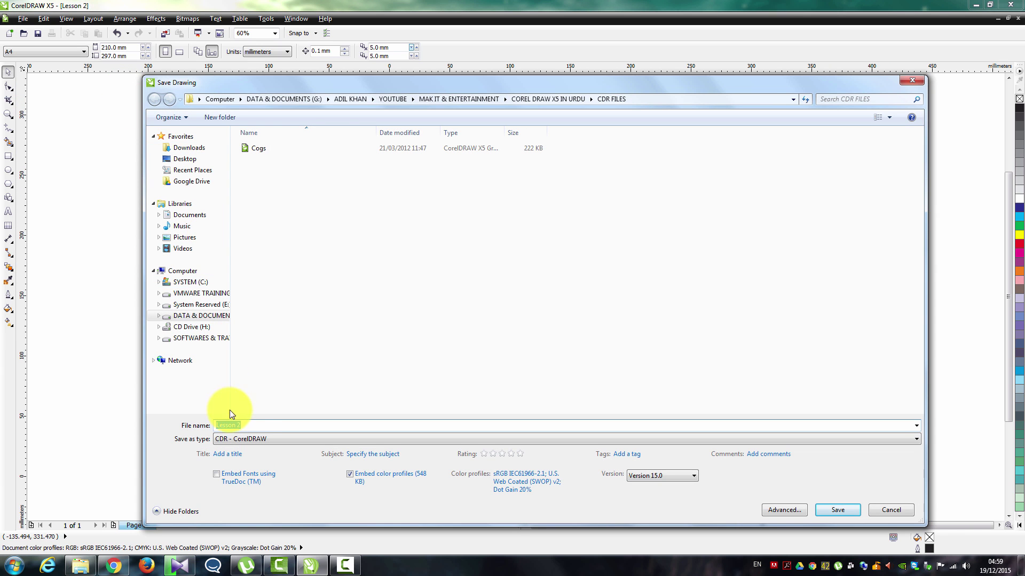
pyautogui.click(834, 510)
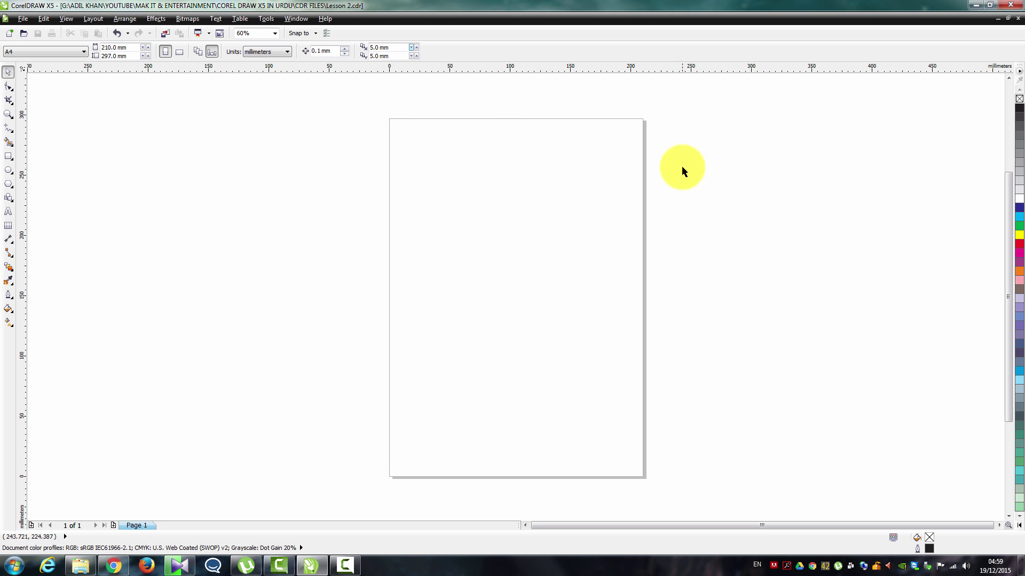
# Step: Add five new pages after page 1 of the document
pyautogui.click(115, 526)
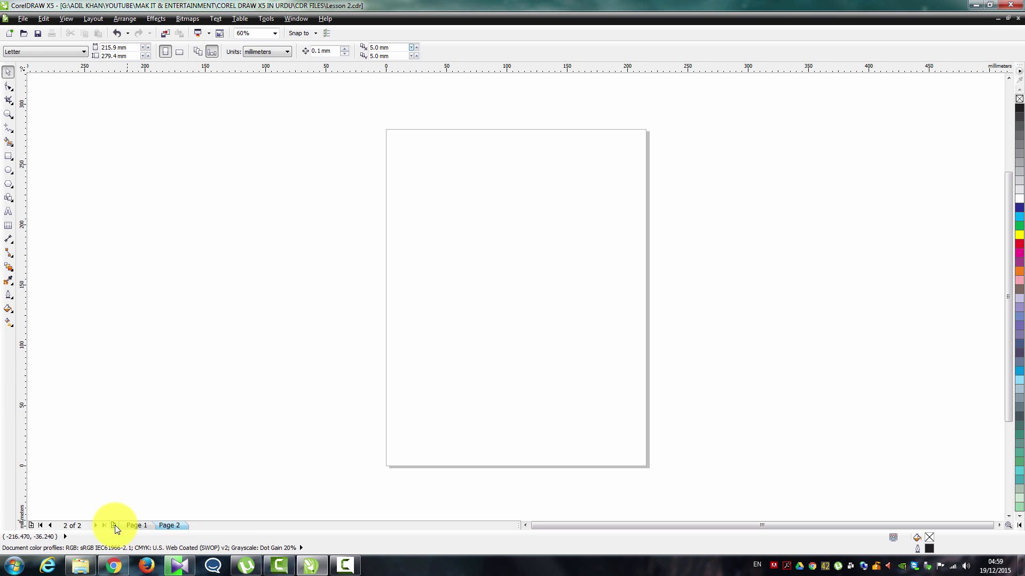
pyautogui.click(114, 525)
pyautogui.click(114, 525)
pyautogui.click(114, 525)
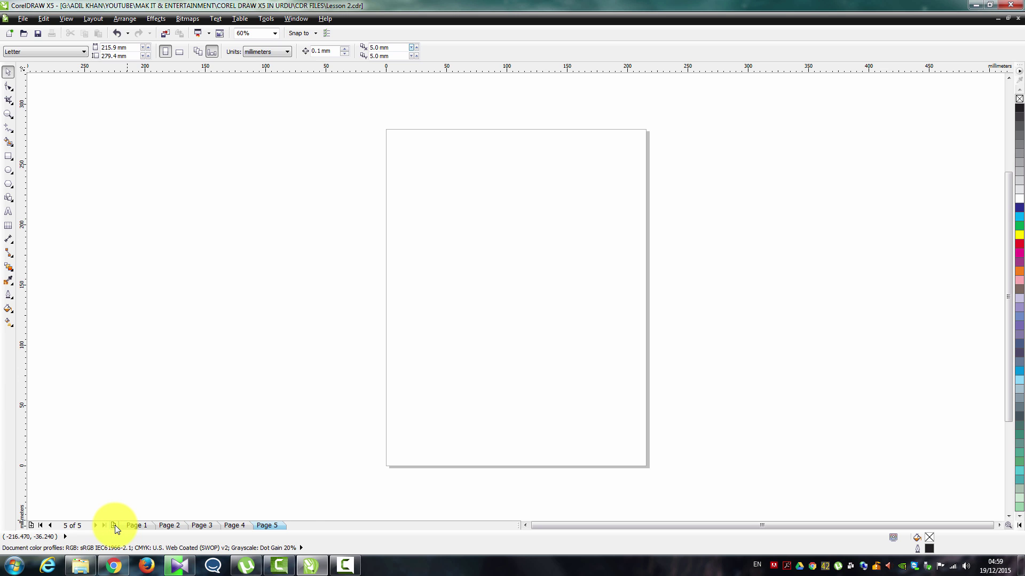
pyautogui.click(114, 525)
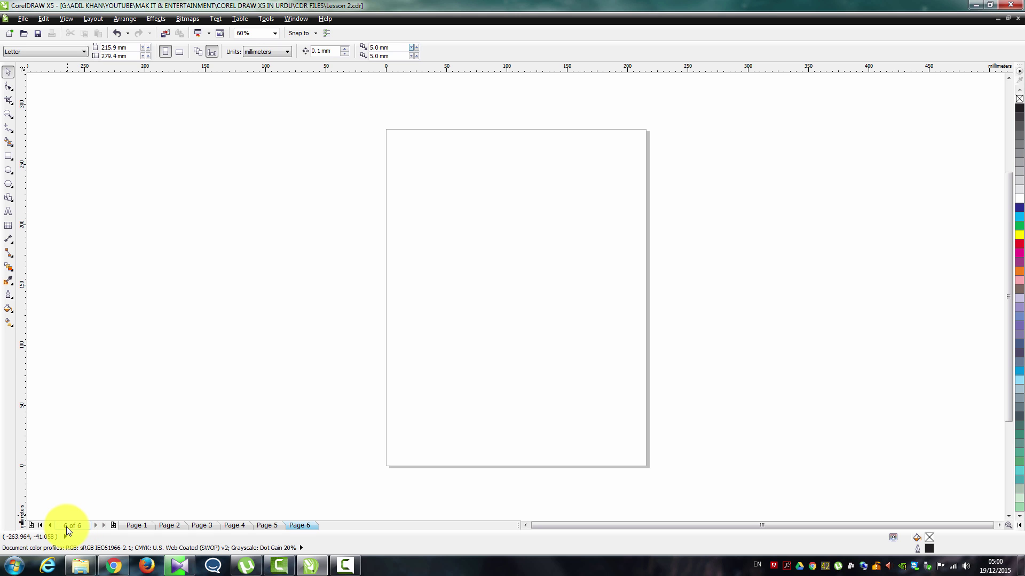
# Step: View pages 3, 2 and 4 of the document and return to page 1
pyautogui.click(200, 527)
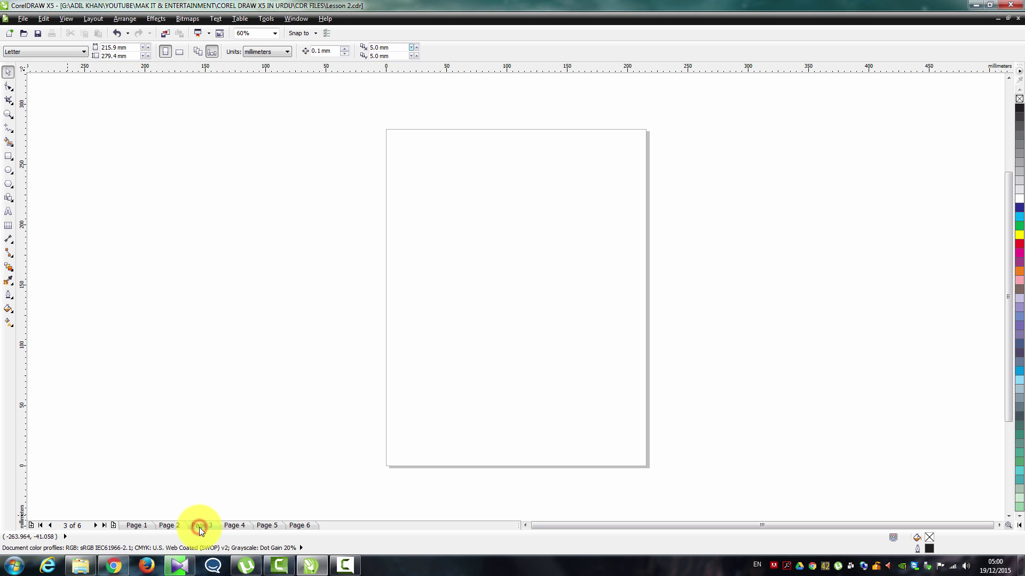
pyautogui.click(169, 526)
pyautogui.click(234, 527)
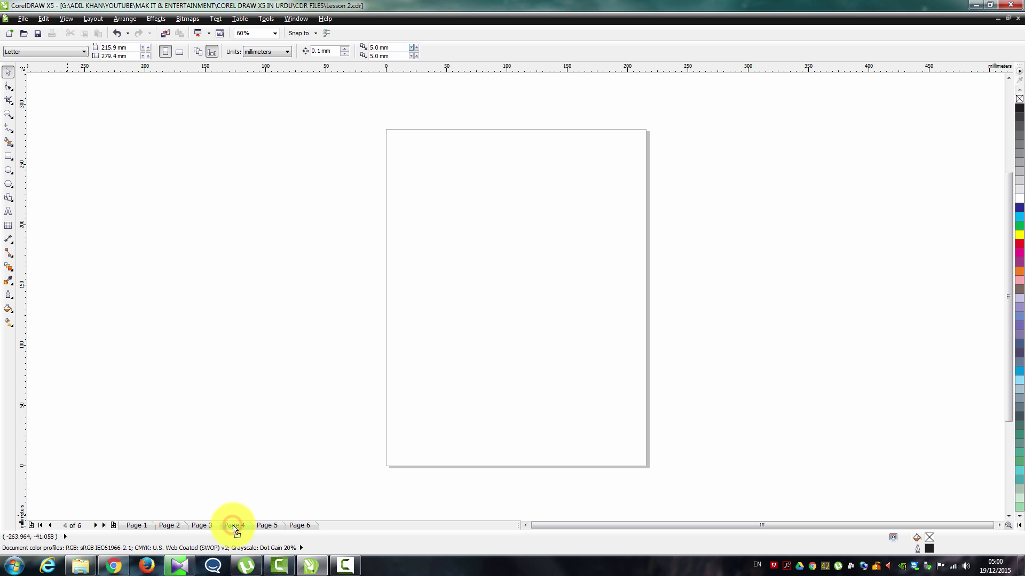
pyautogui.click(141, 525)
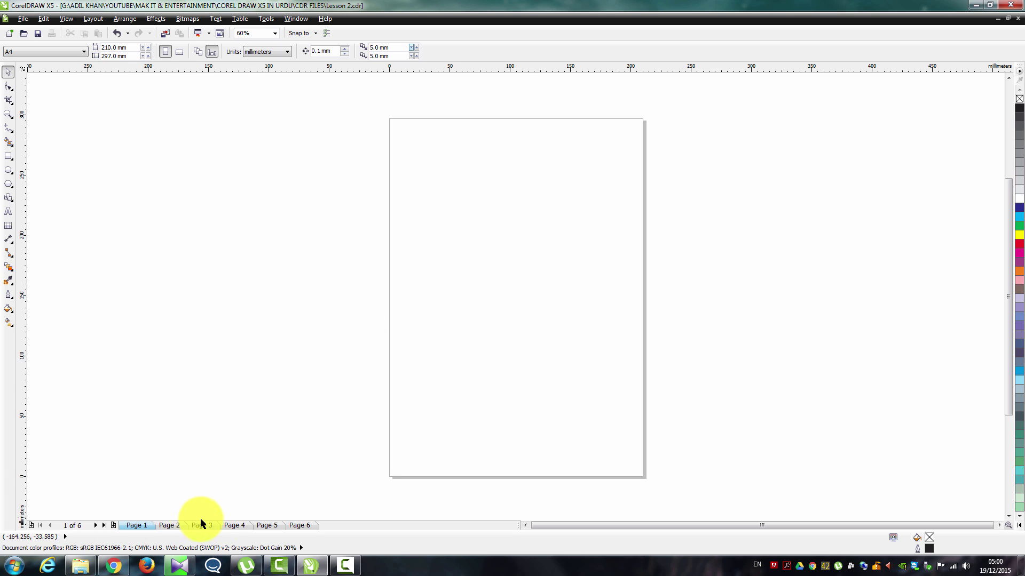
# Step: Place the artistic text "Page 1" near the middle of the first page with the Text tool
pyautogui.click(8, 211)
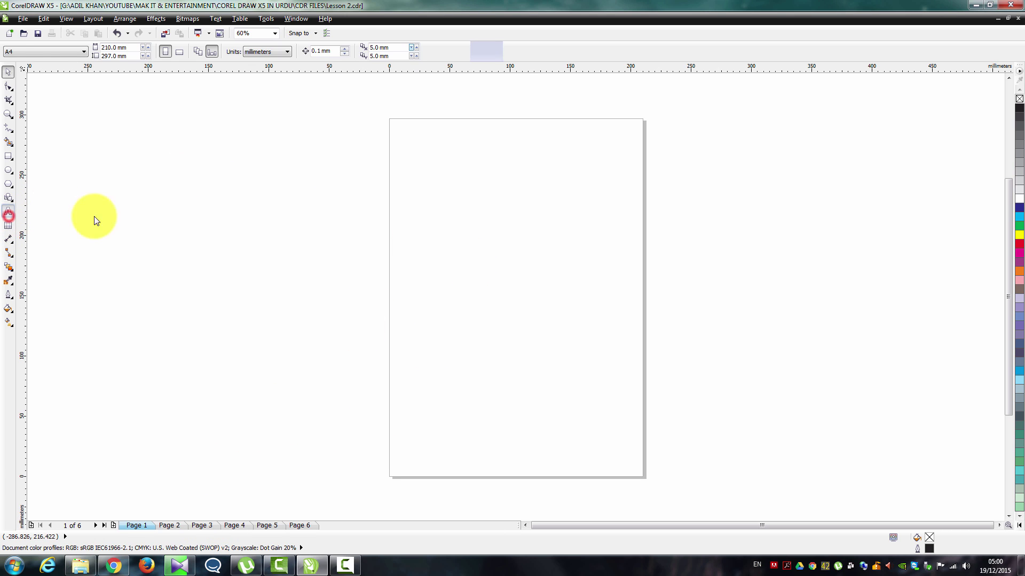
pyautogui.click(463, 285)
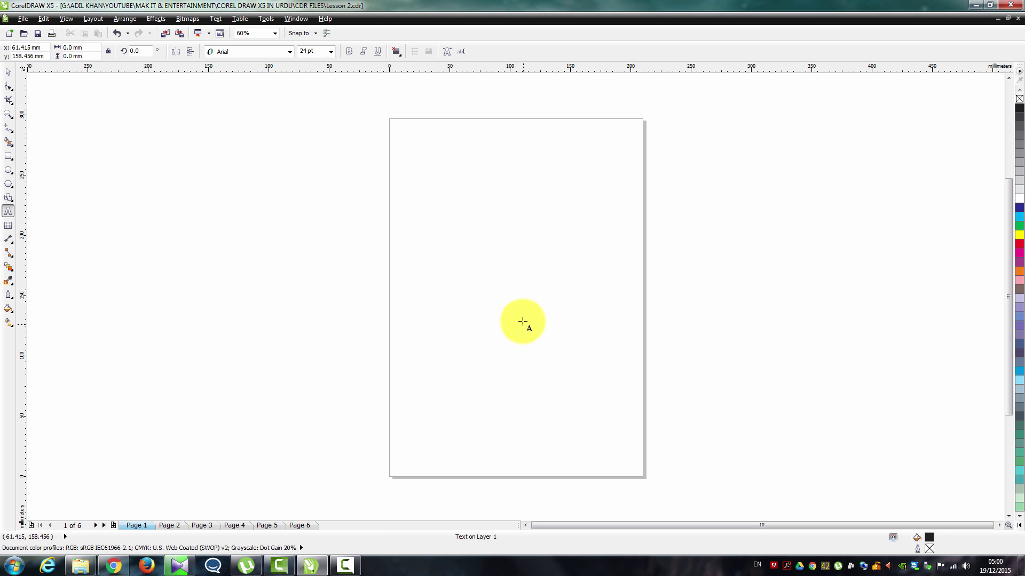
pyautogui.write('Page 1')
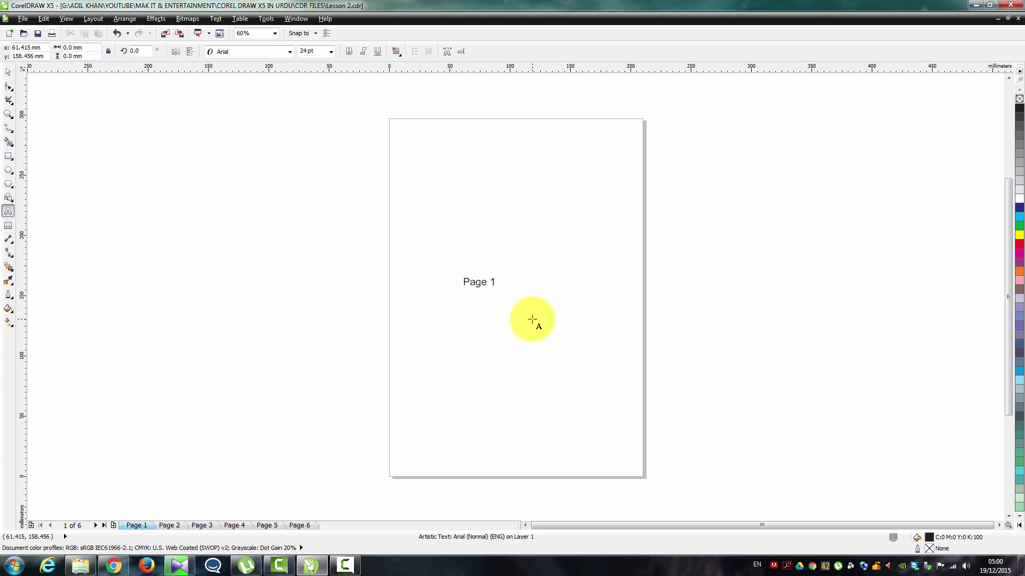
pyautogui.press('Escape')
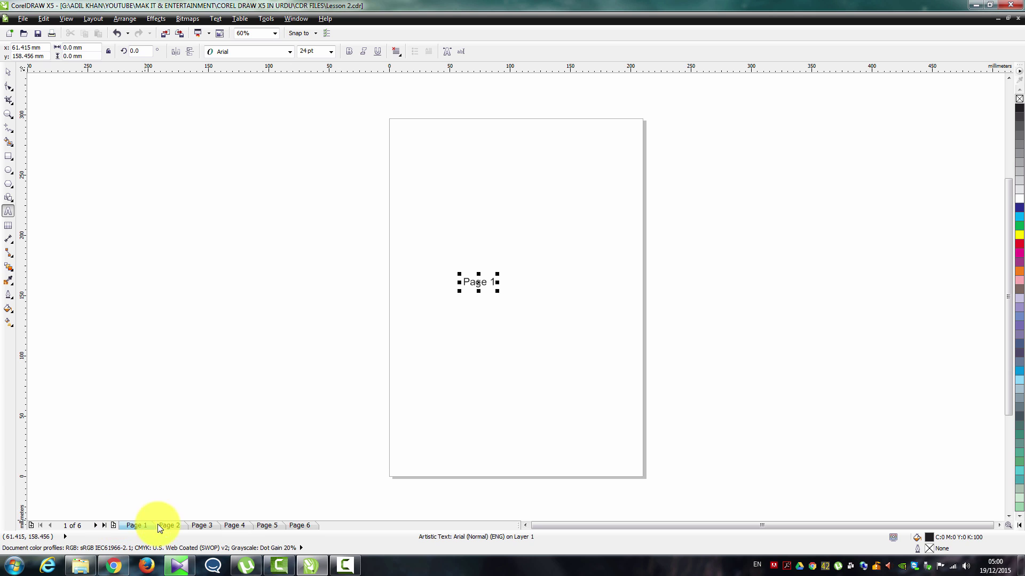
# Step: Place the artistic text "Page 2" in the upper half of the second page
pyautogui.click(170, 525)
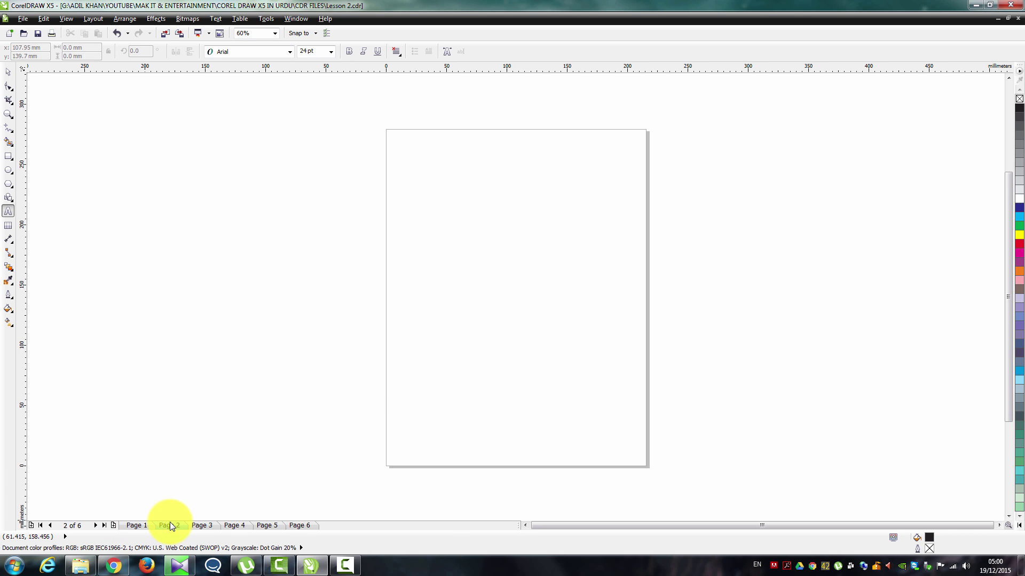
pyautogui.click(510, 233)
pyautogui.write('Pag3')
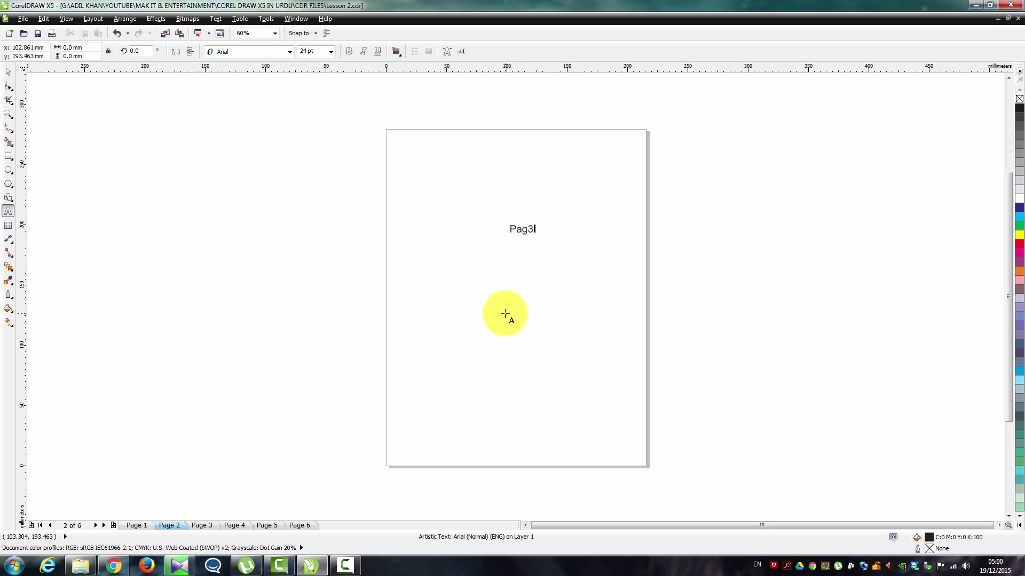
pyautogui.press('BackSpace')
pyautogui.write('e 2')
# Step: Place the artistic text "Page 3" in the lower-left area of the third page
pyautogui.click(211, 526)
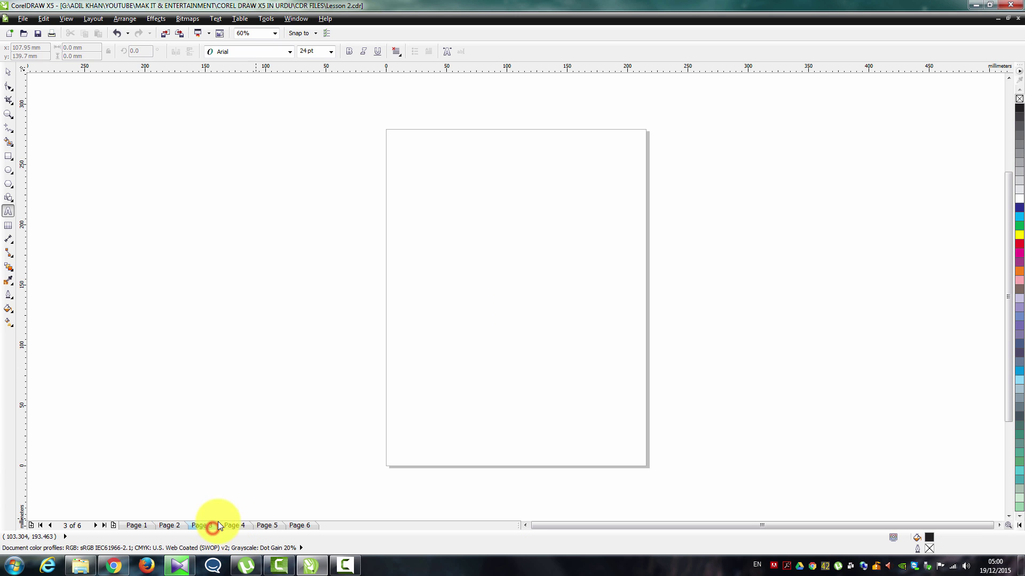
pyautogui.click(439, 388)
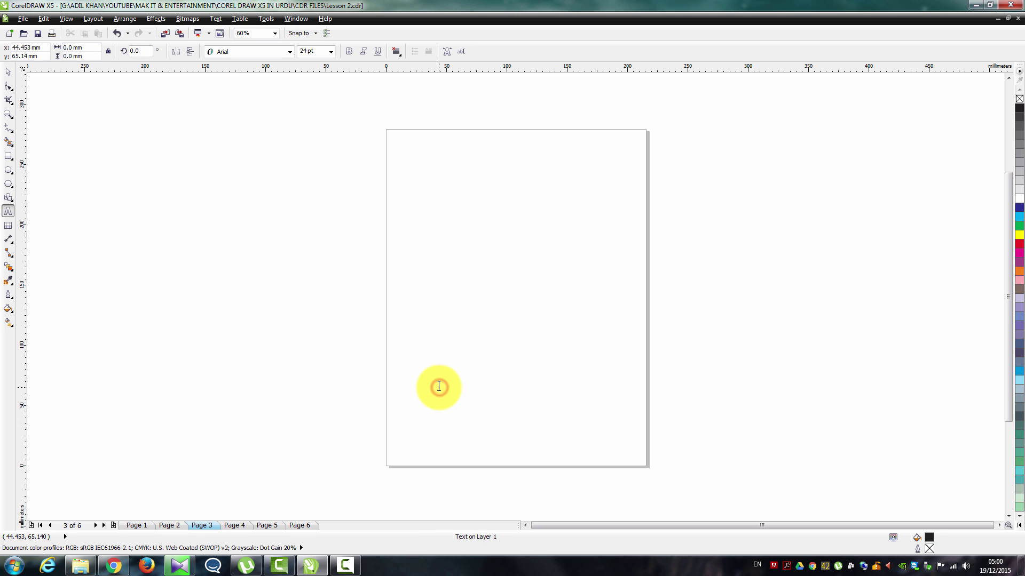
pyautogui.write('Page')
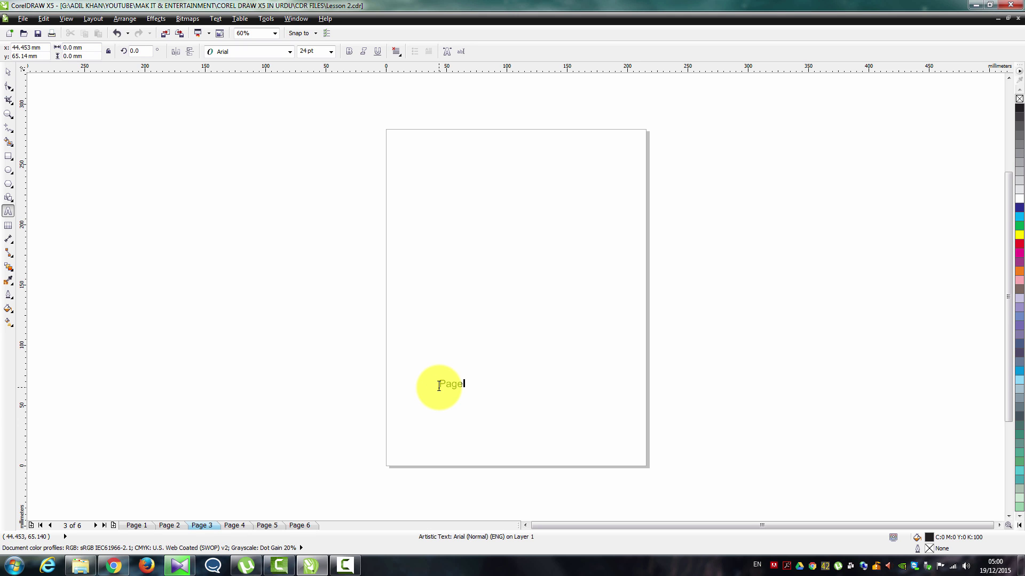
pyautogui.write(' 3')
# Step: Place the artistic text "Page 4" in the upper half of the fourth page
pyautogui.click(231, 526)
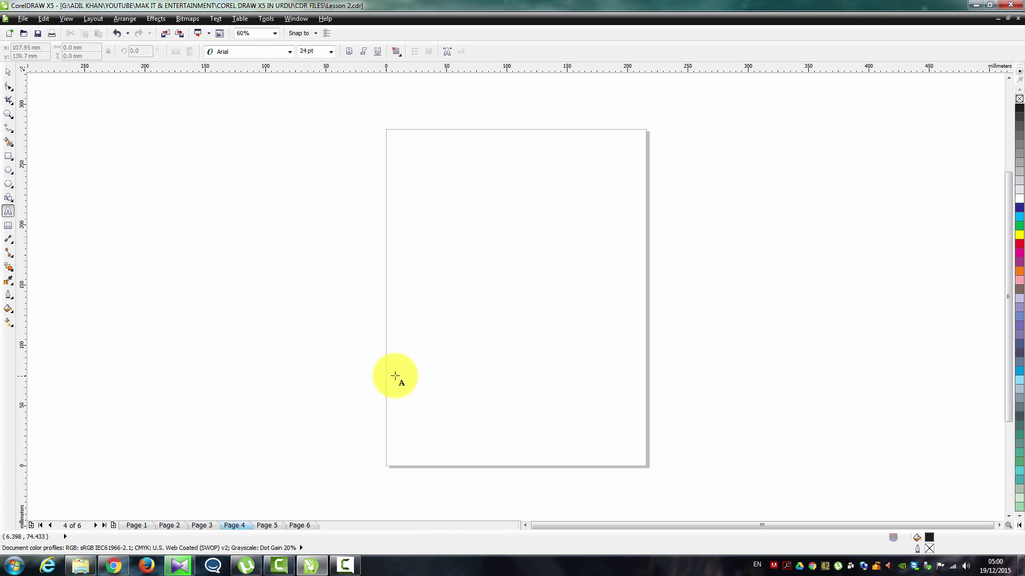
pyautogui.click(495, 225)
pyautogui.write('Pal')
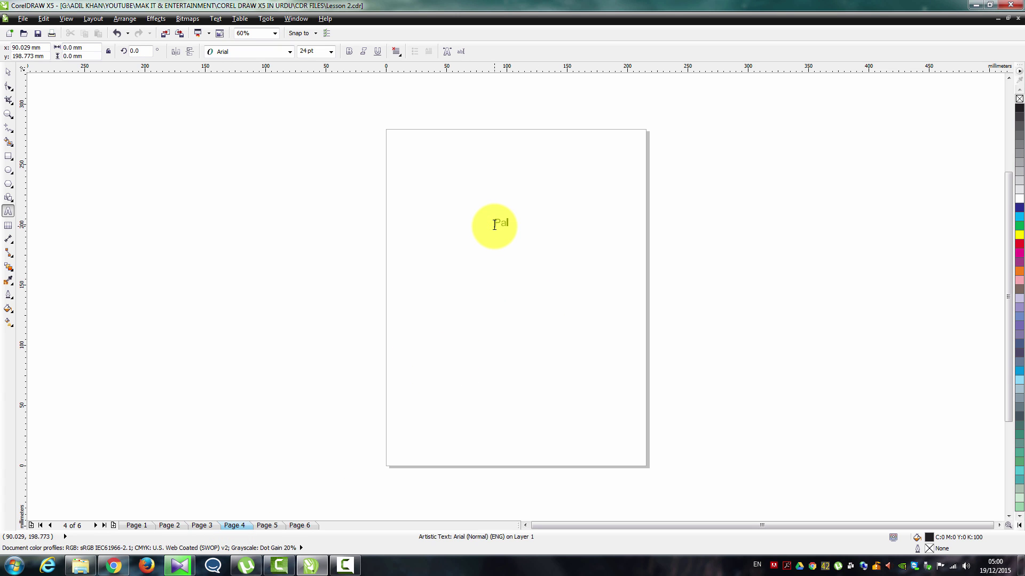
pyautogui.write('ge 4')
pyautogui.press('Escape')
# Step: Place the artistic text "Page 5" in the lower part of the fifth page
pyautogui.click(264, 525)
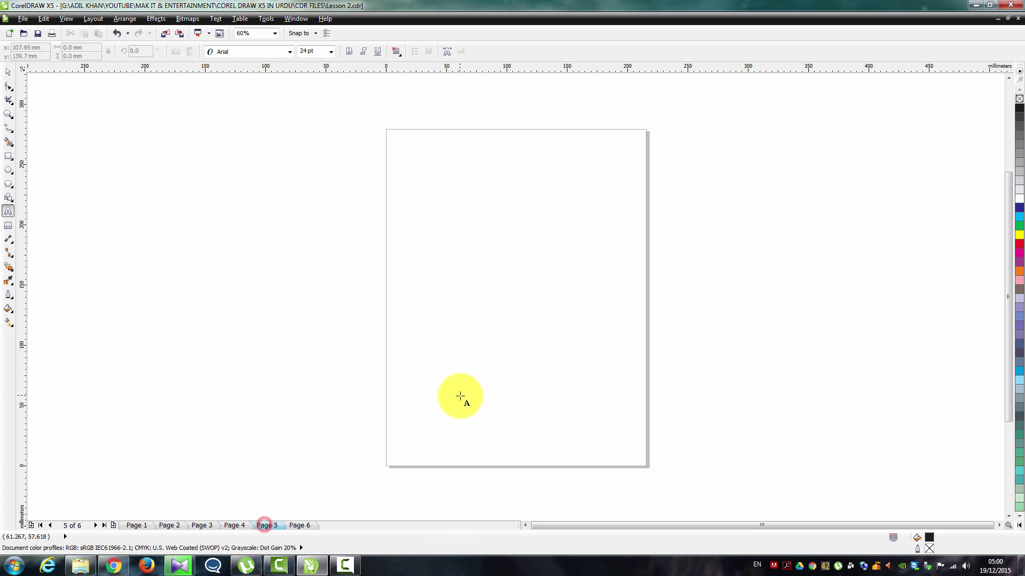
pyautogui.click(460, 396)
pyautogui.write('Page')
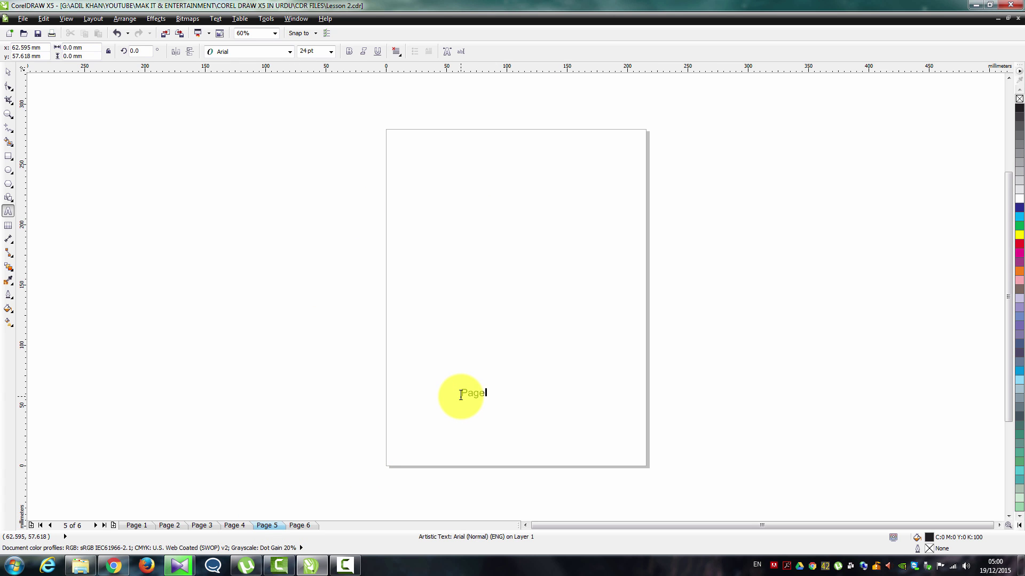
pyautogui.write(' 5')
pyautogui.press('Escape')
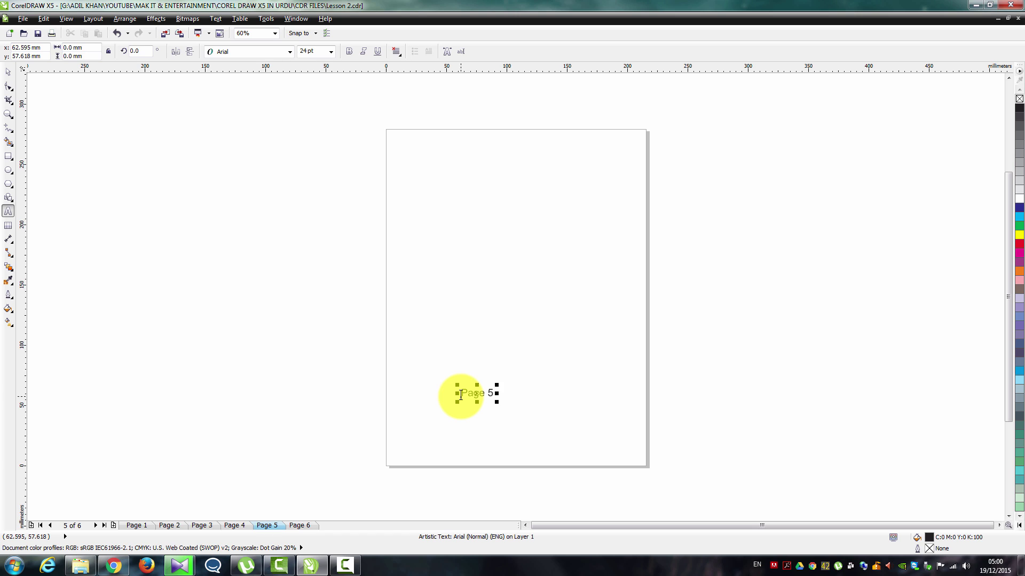
# Step: Place the artistic text "Page 6" near the upper-right corner of the sixth page
pyautogui.click(300, 526)
pyautogui.click(580, 154)
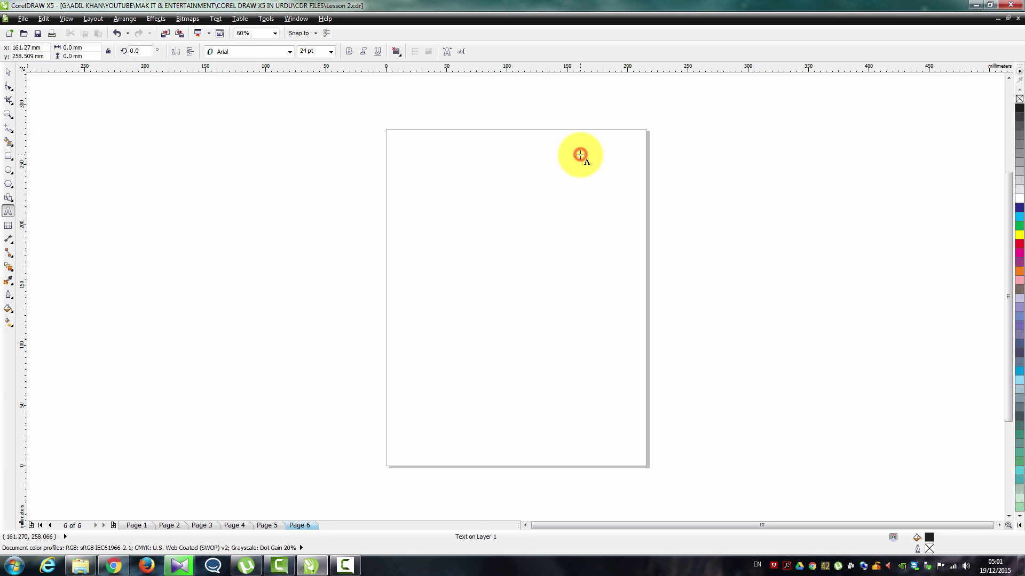
pyautogui.write('Page 6')
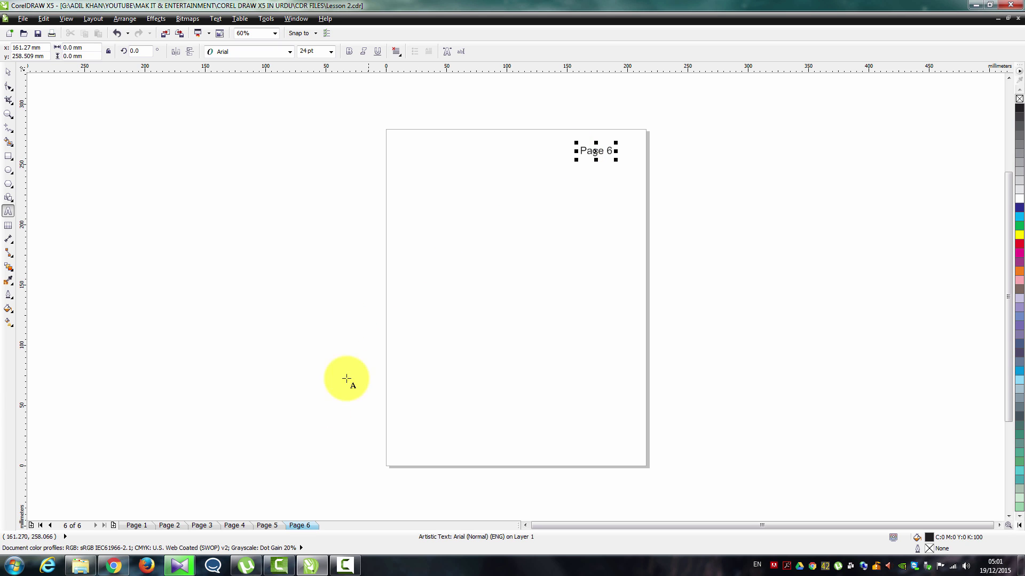
# Step: View pages 4, 2 and 1 in turn, and jump back to page 4 by its page number
pyautogui.click(241, 526)
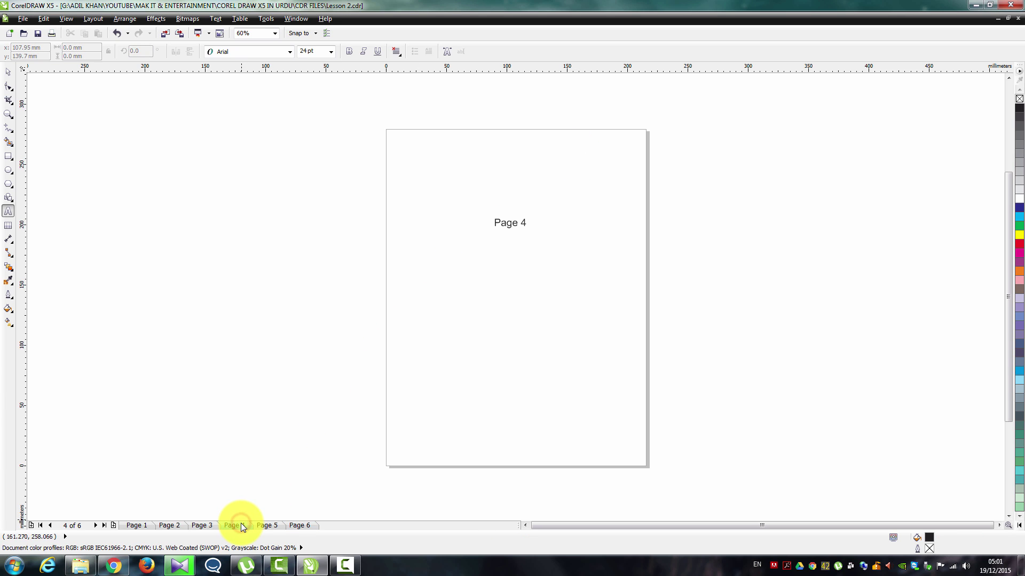
pyautogui.click(173, 526)
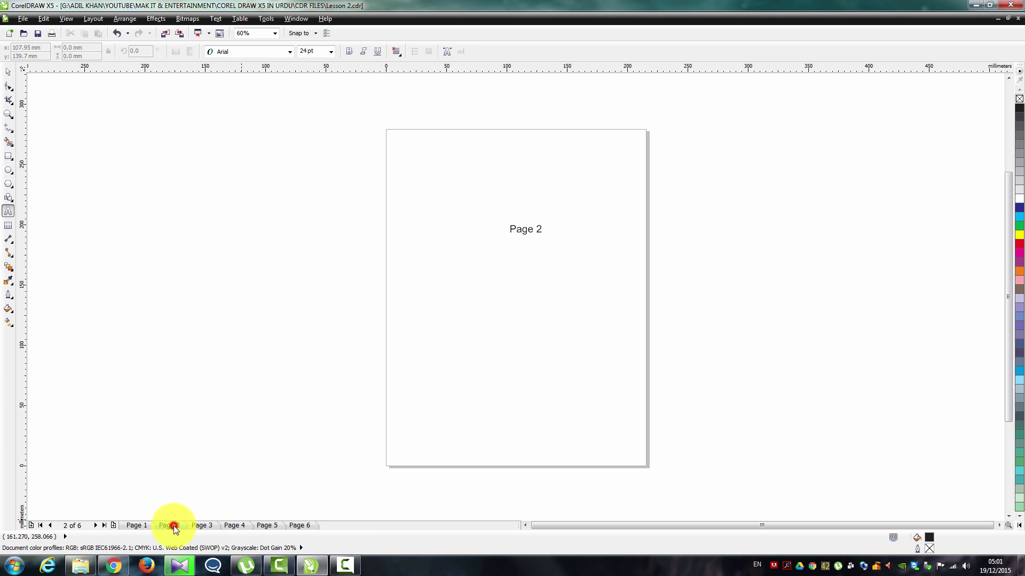
pyautogui.click(145, 525)
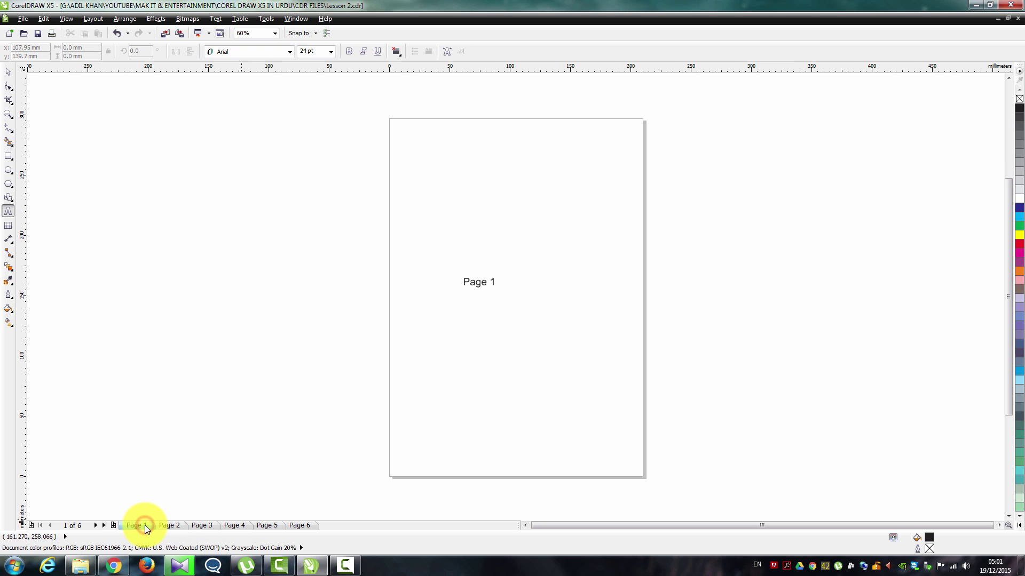
pyautogui.click(76, 526)
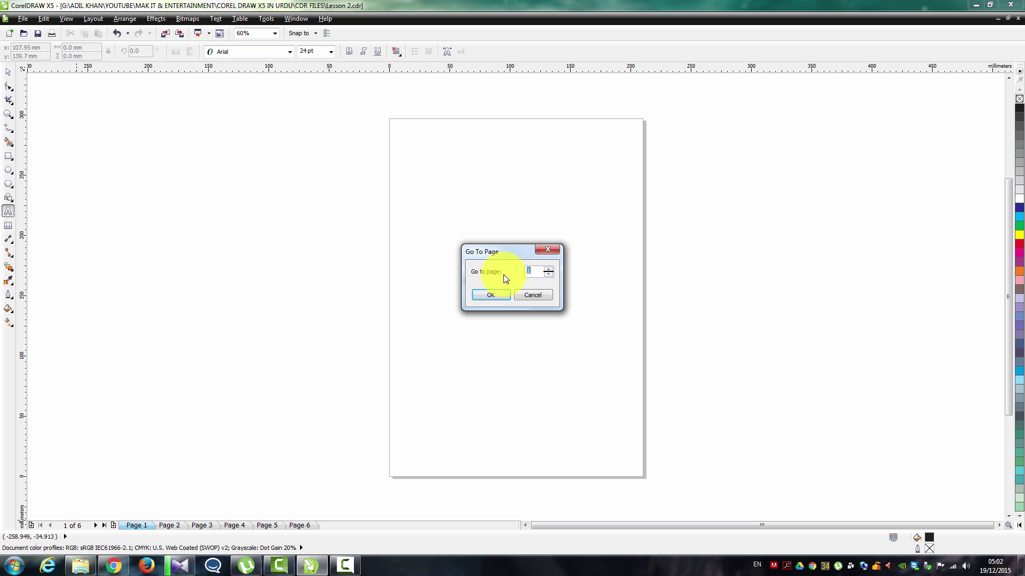
pyautogui.doubleClick(534, 271)
pyautogui.click(498, 292)
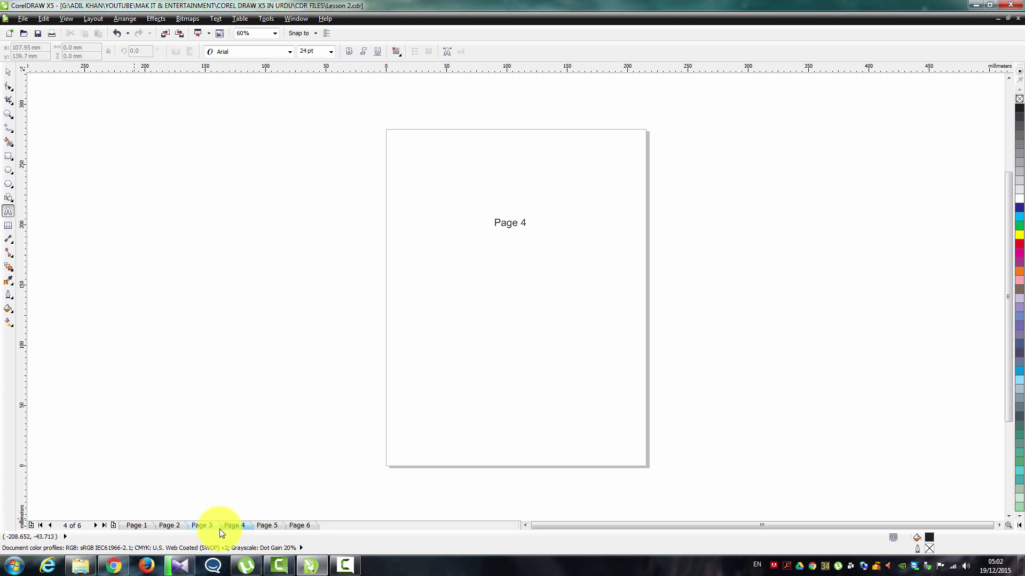
# Step: Rename the first page as "Front Side"
pyautogui.rightClick(141, 525)
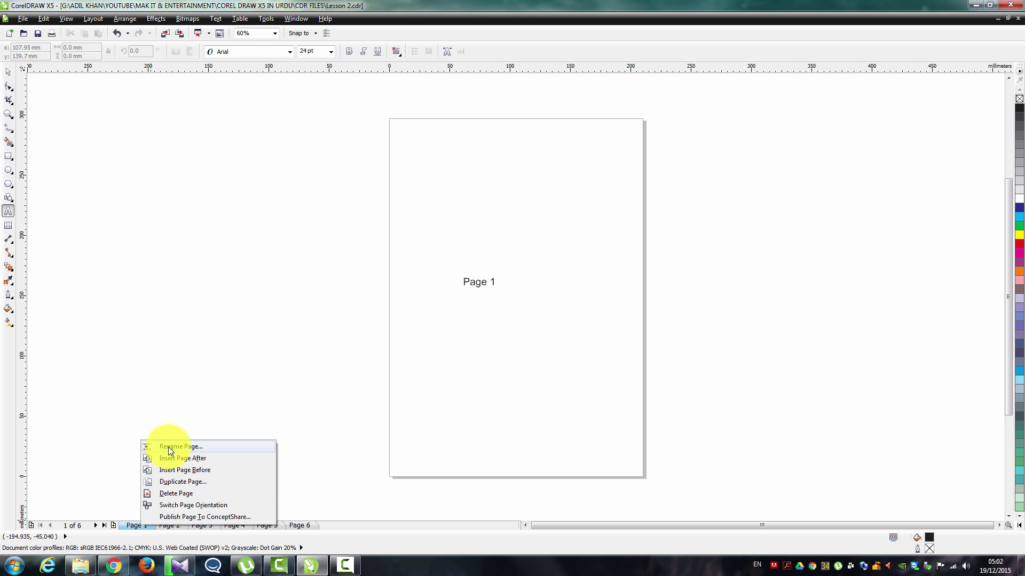
pyautogui.click(169, 451)
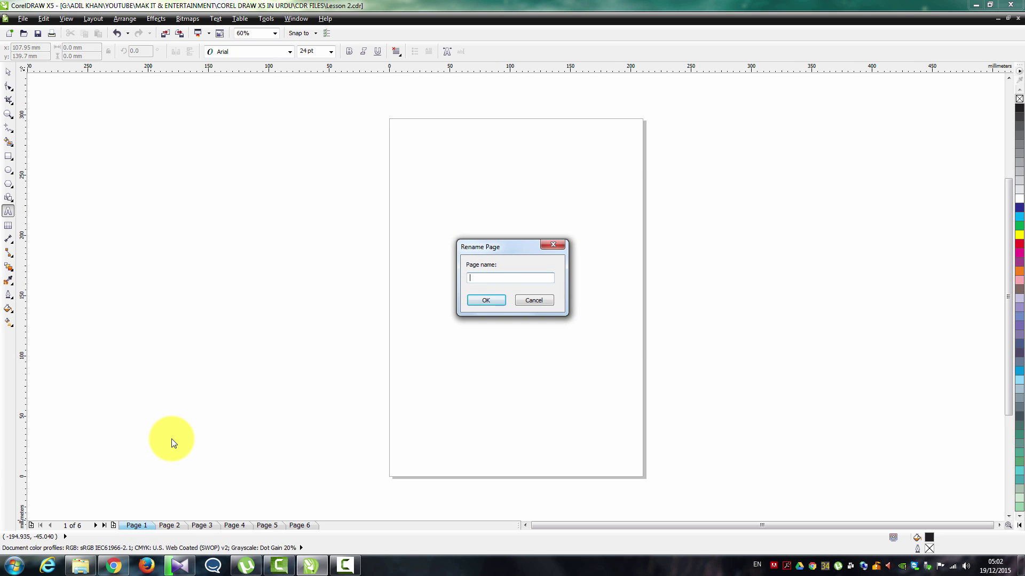
pyautogui.write('Front Side')
pyautogui.press('Return')
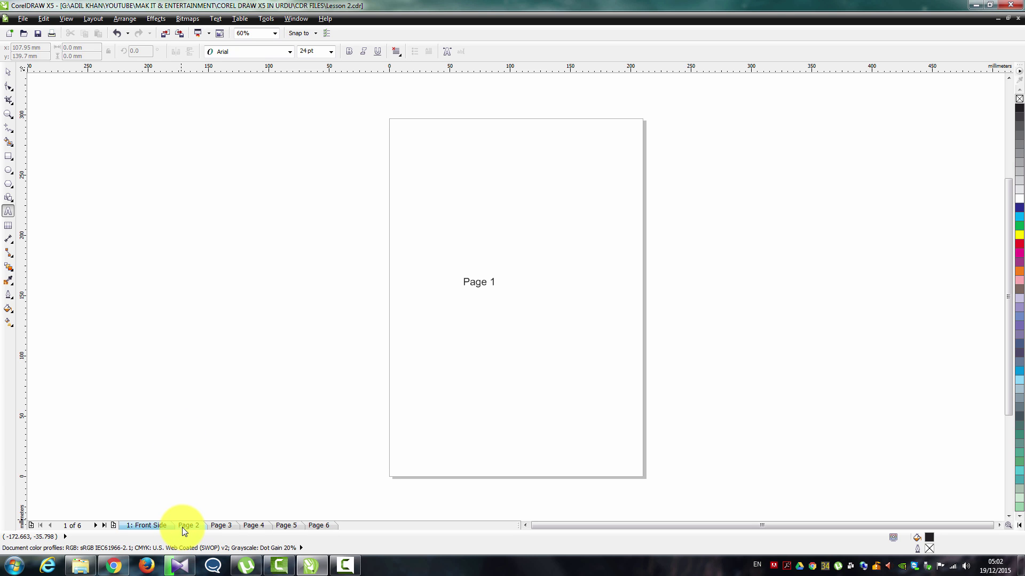
# Step: Rename the fifth page as "Back Side"
pyautogui.rightClick(287, 527)
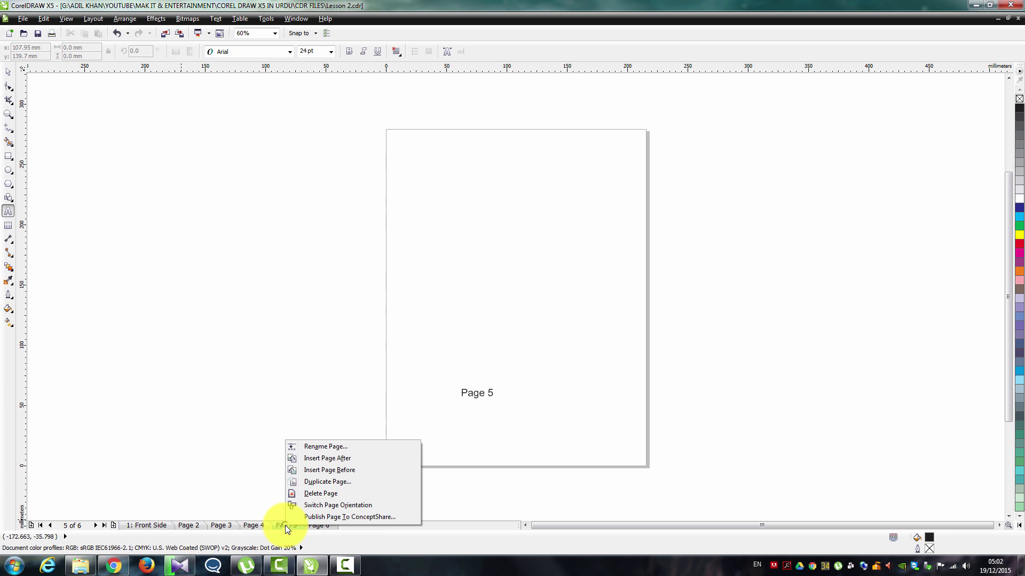
pyautogui.click(315, 447)
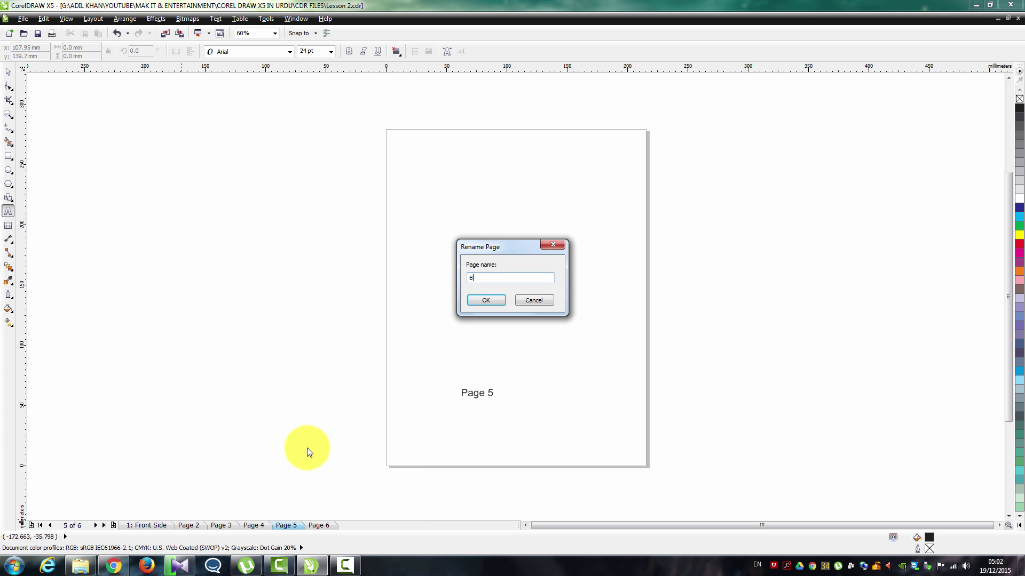
pyautogui.write('Back Side')
pyautogui.click(472, 300)
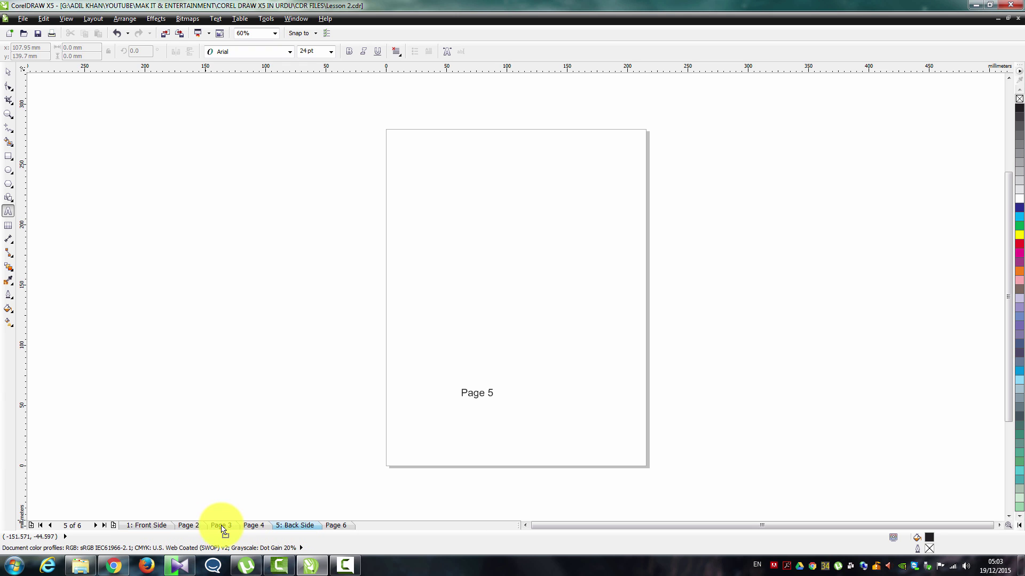
# Step: Move the Back Side page directly after the Front Side page and view both pages
pyautogui.moveTo(187, 530); pyautogui.dragTo(179, 525)
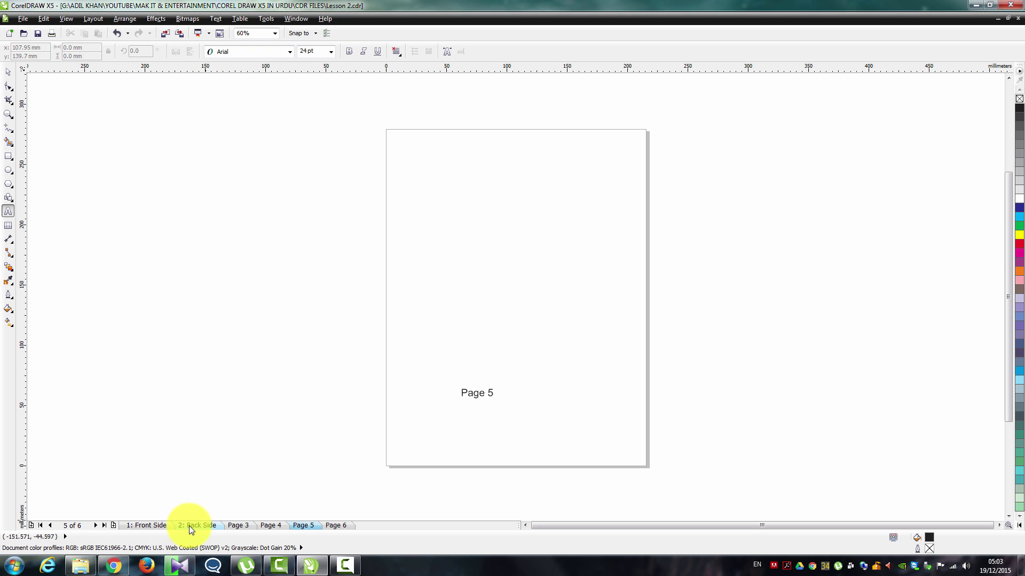
pyautogui.click(145, 527)
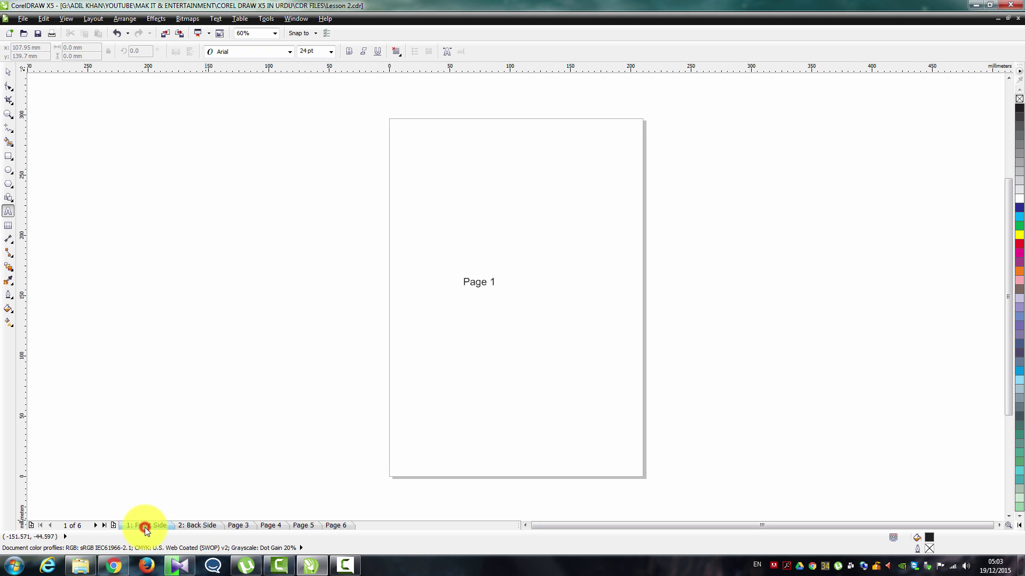
pyautogui.click(187, 526)
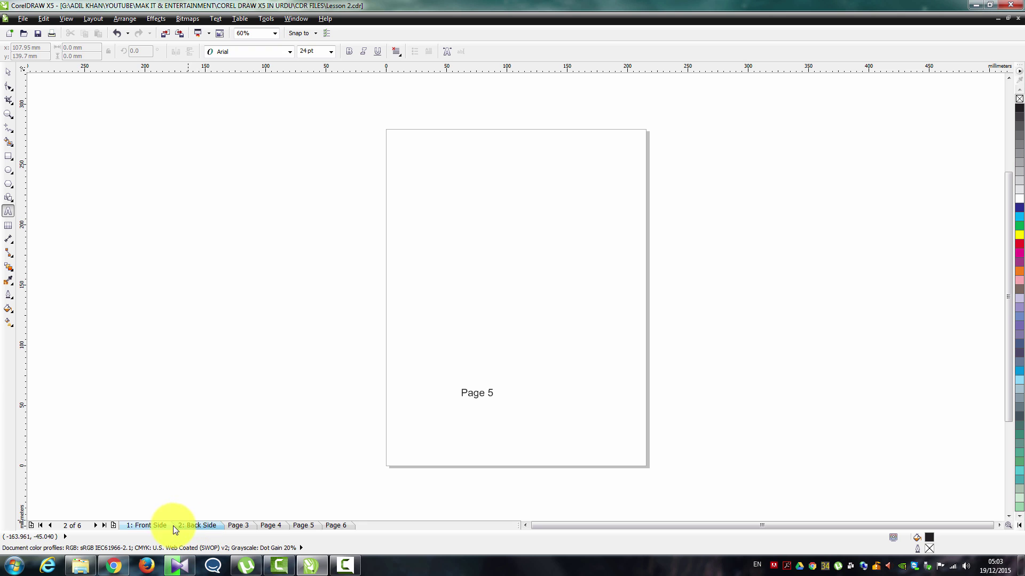
# Step: Delete the four unnamed pages that follow the Back Side page
pyautogui.rightClick(234, 526)
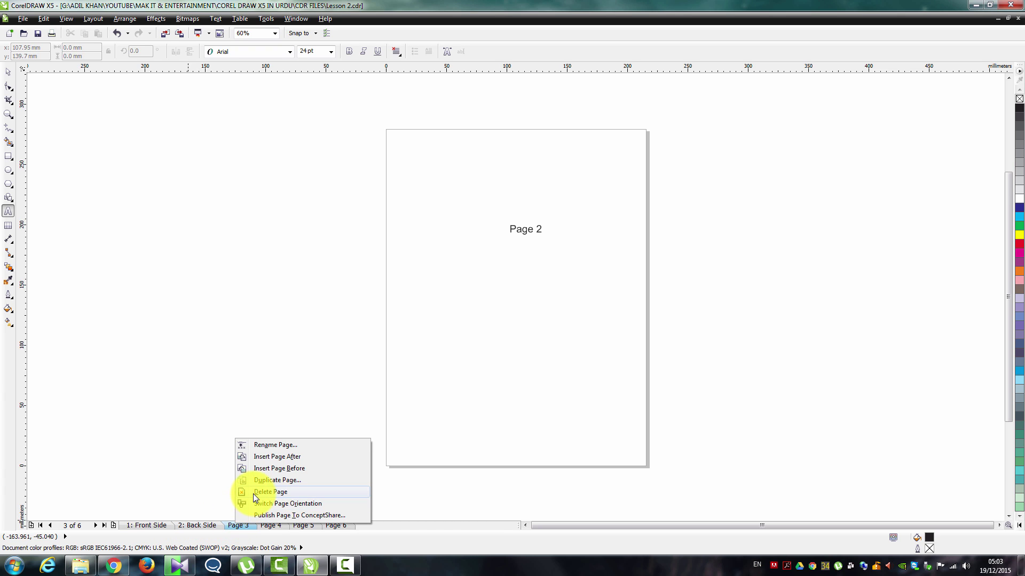
pyautogui.click(253, 494)
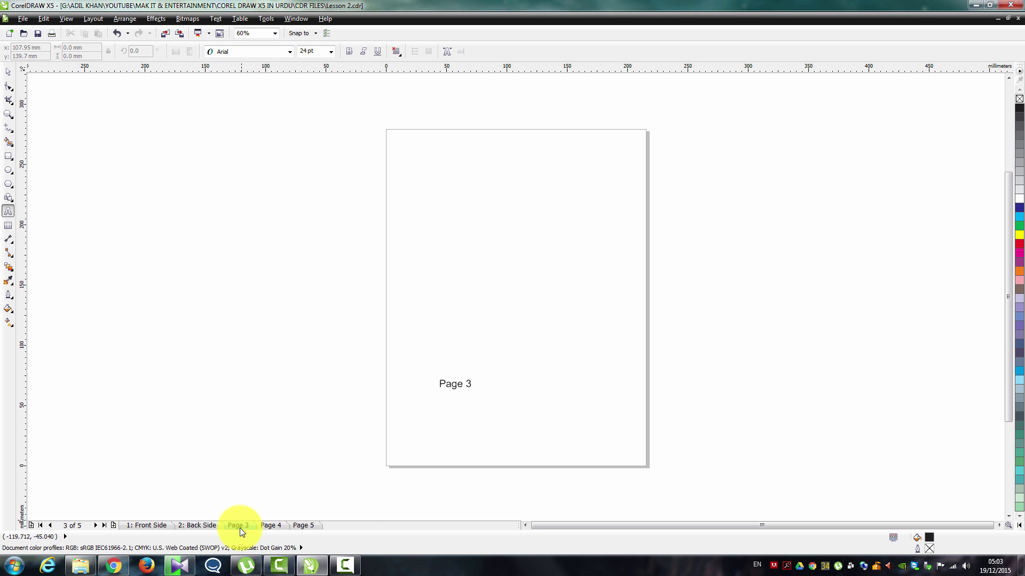
pyautogui.rightClick(241, 526)
pyautogui.click(257, 496)
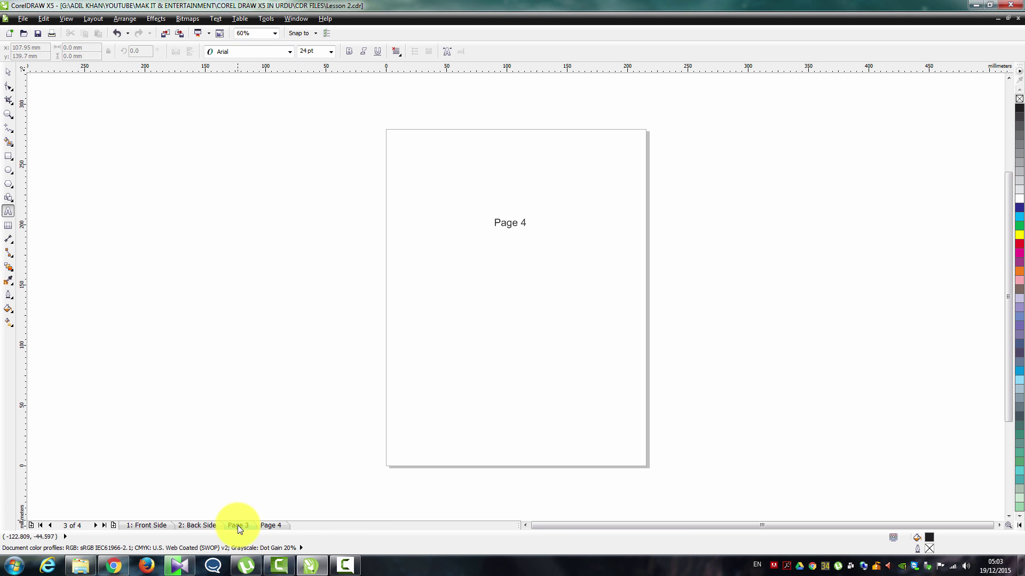
pyautogui.rightClick(238, 525)
pyautogui.click(254, 495)
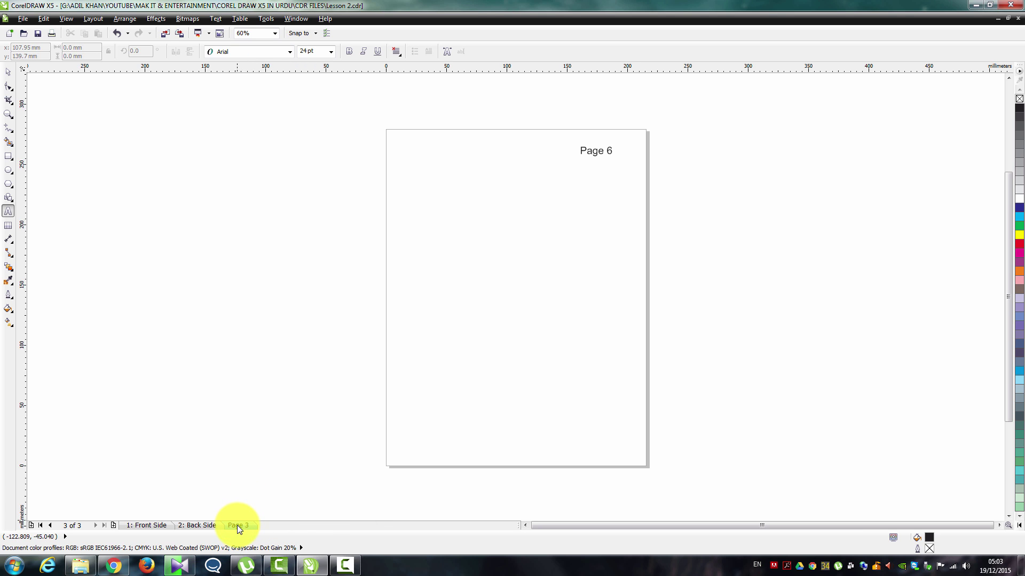
pyautogui.rightClick(237, 525)
pyautogui.click(248, 493)
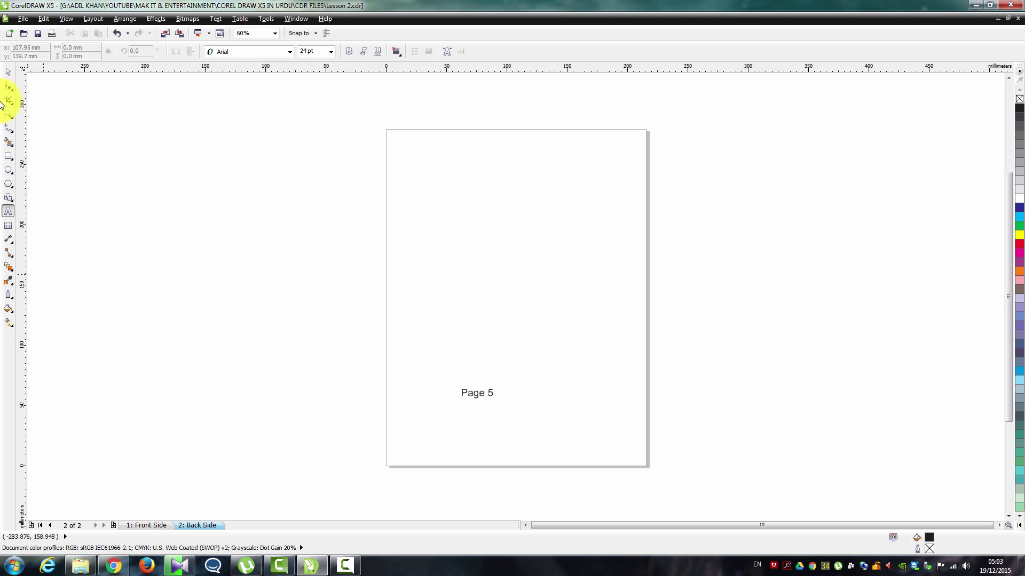
# Step: Try the Pick tool by selecting and deselecting the text on the Back Side page and on the Front Side page
pyautogui.click(8, 73)
pyautogui.moveTo(405, 325); pyautogui.dragTo(556, 427)
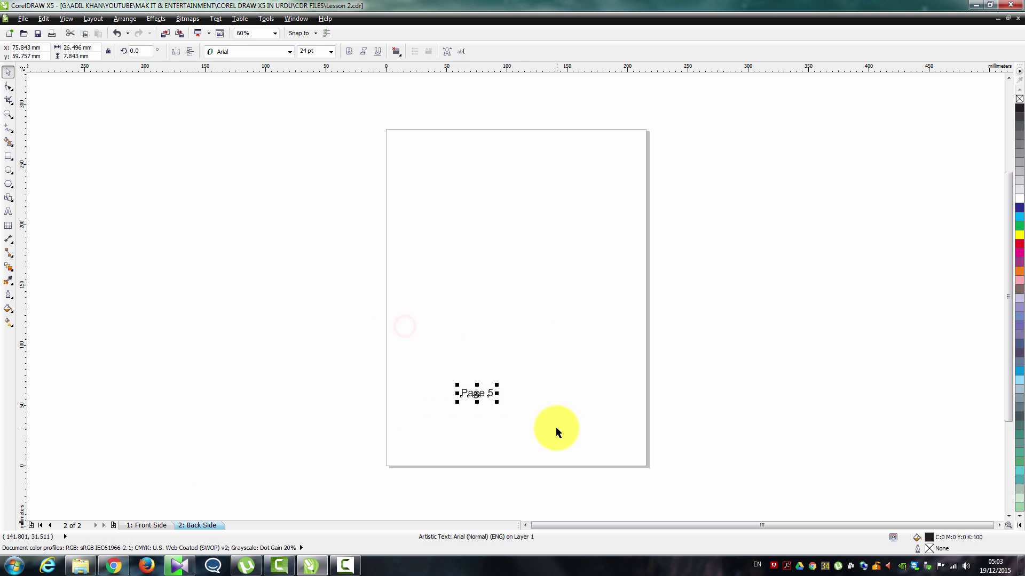
pyautogui.click(277, 235)
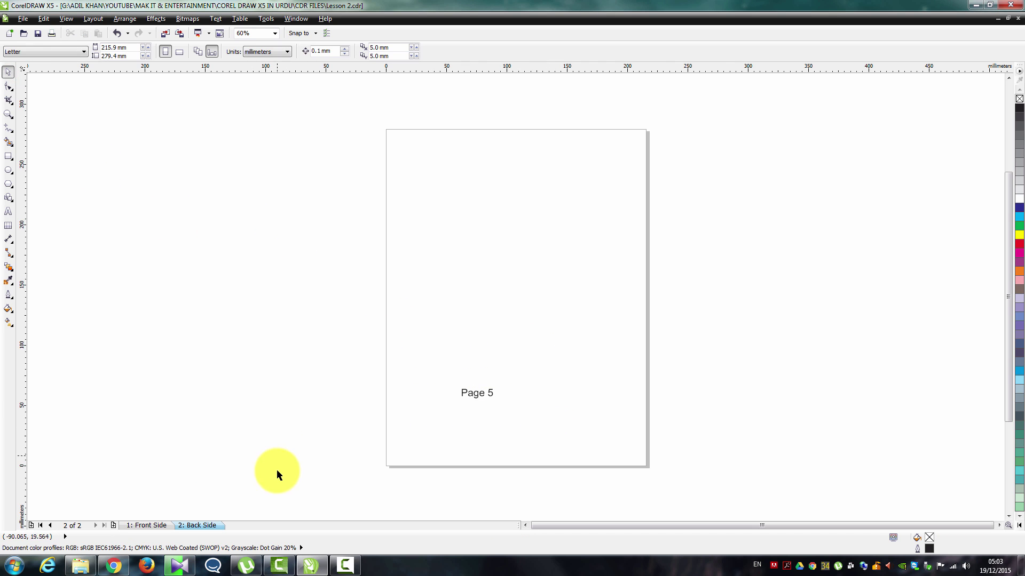
pyautogui.click(140, 525)
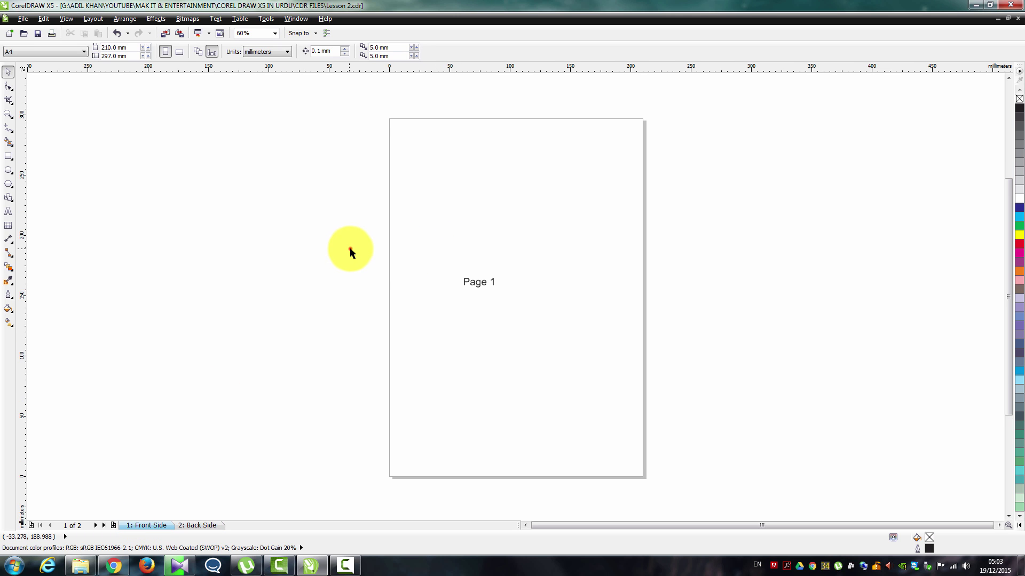
pyautogui.click(9, 71)
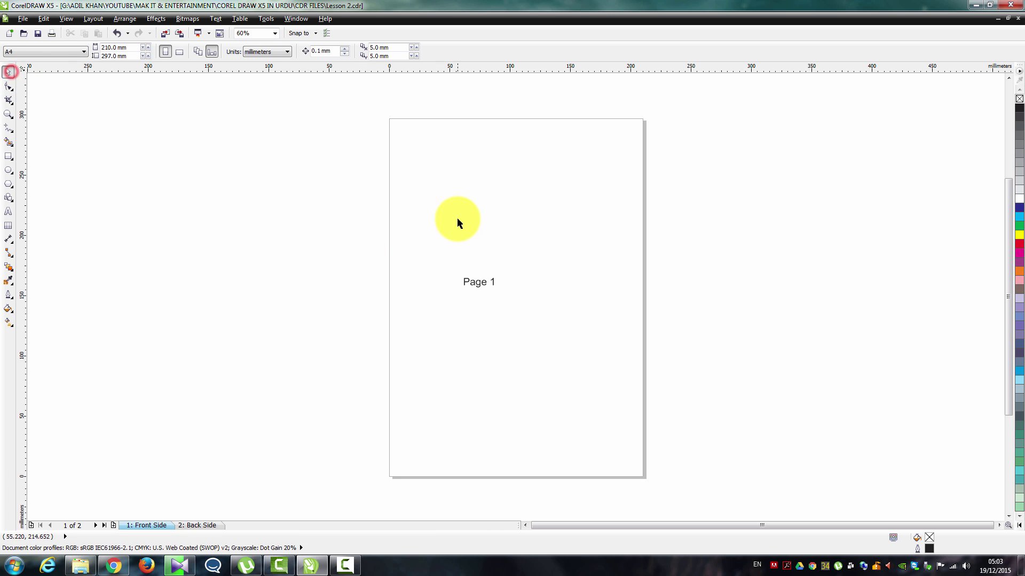
pyautogui.click(472, 281)
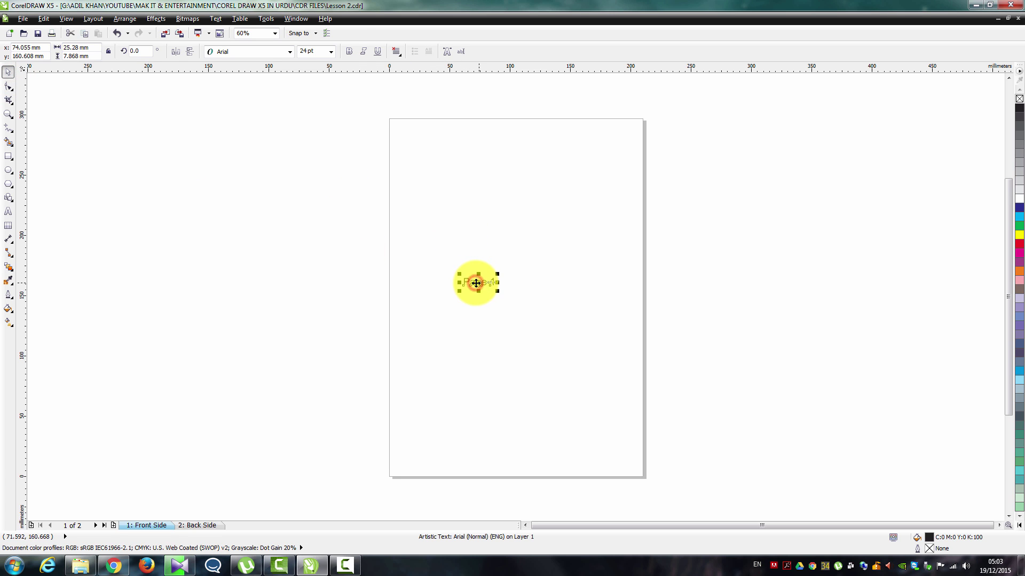
pyautogui.click(444, 256)
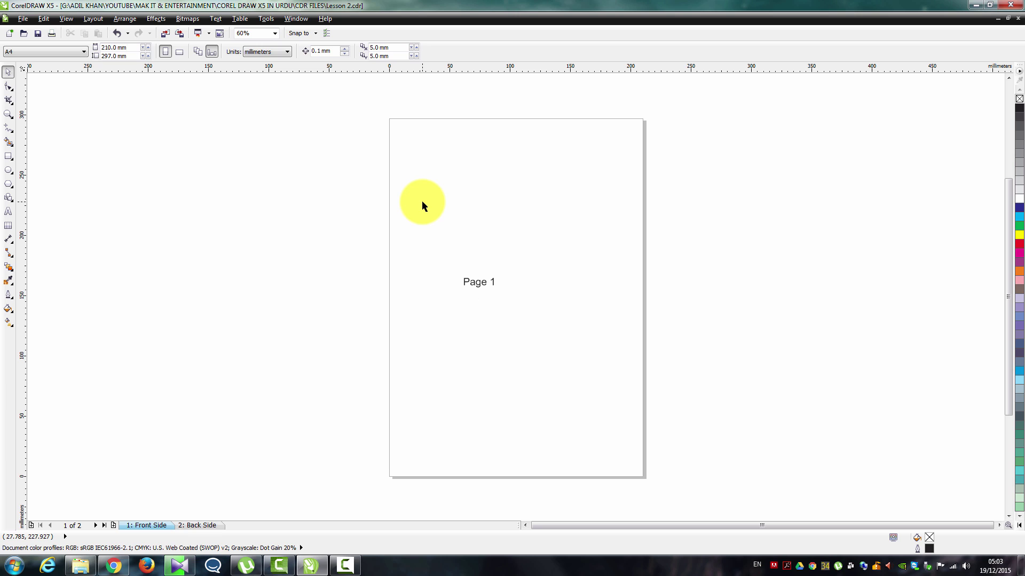
# Step: Delete the "Page 1" text from the Front Side page and the "Page 5" text from the Back Side page
pyautogui.moveTo(423, 203); pyautogui.dragTo(557, 344)
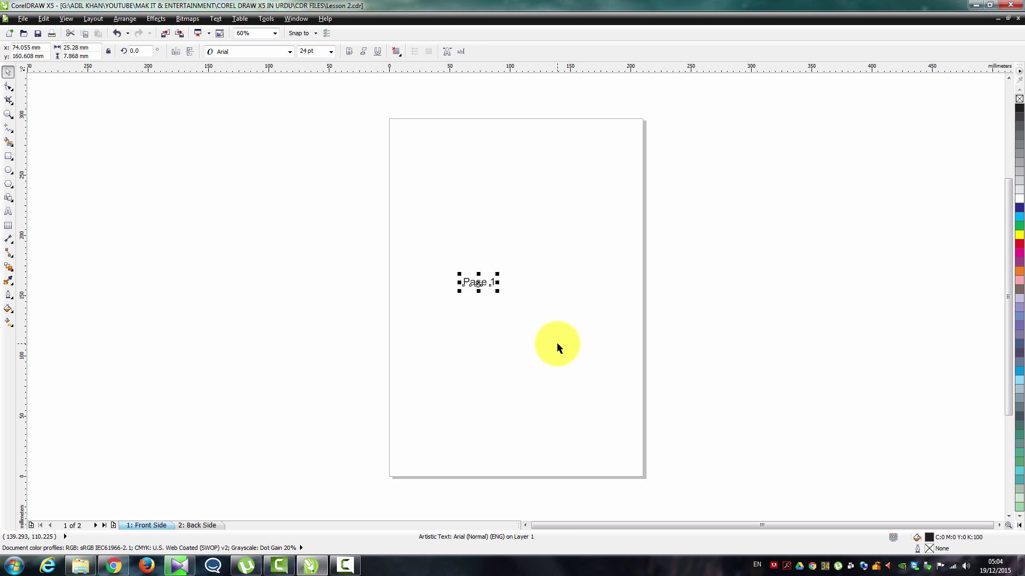
pyautogui.press('Delete')
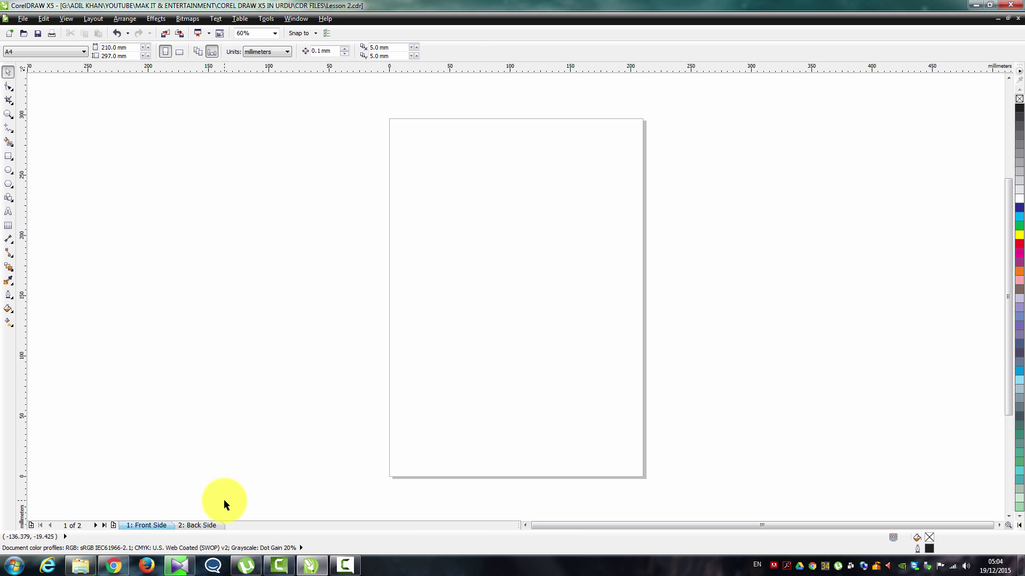
pyautogui.click(208, 525)
pyautogui.moveTo(436, 332); pyautogui.dragTo(539, 414)
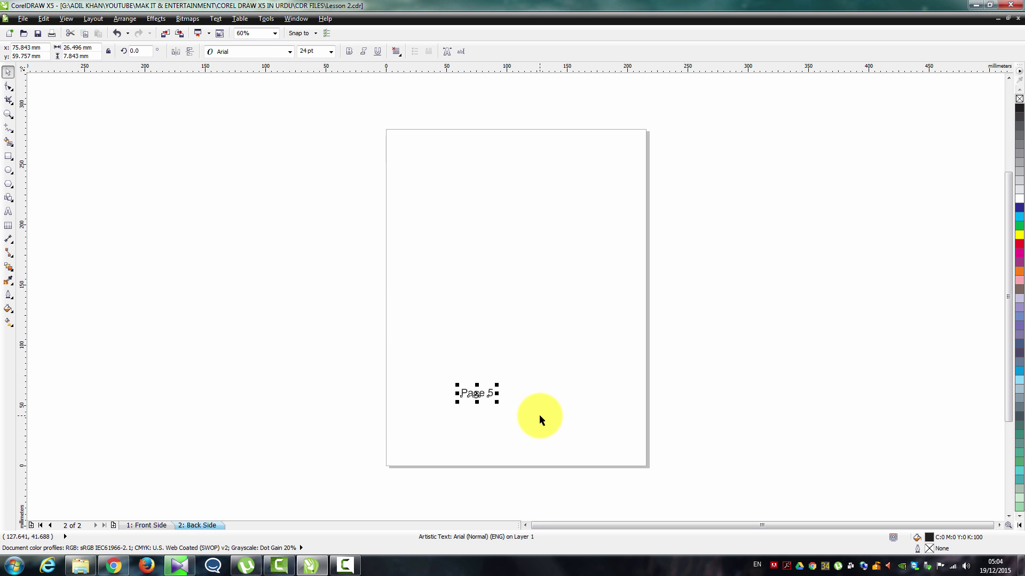
pyautogui.press('Delete')
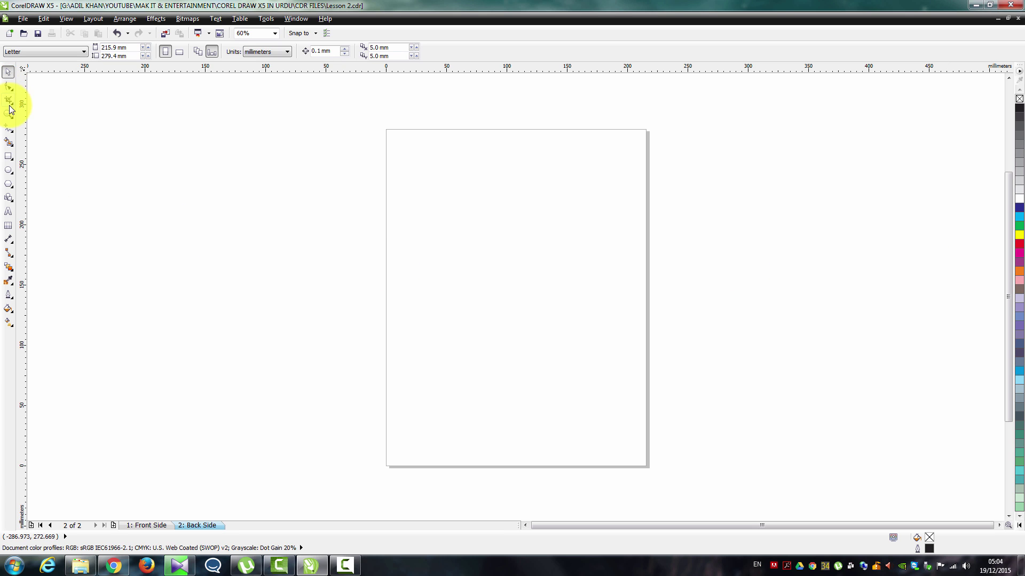
# Step: Draw a rectangle about 96 by 58 mm around the middle of the Back Side page and fill it with magenta
pyautogui.click(8, 156)
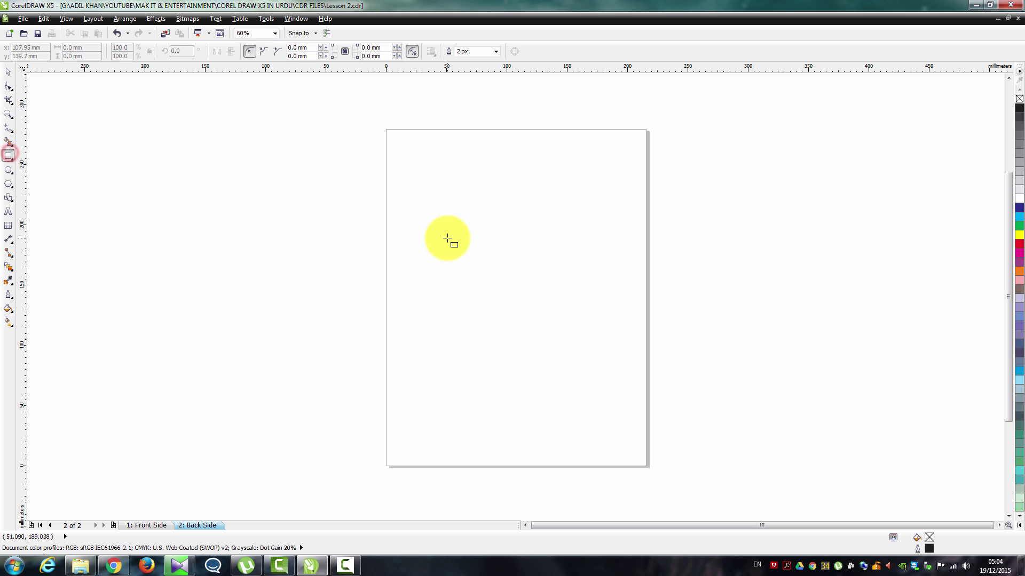
pyautogui.moveTo(449, 238); pyautogui.dragTo(567, 307)
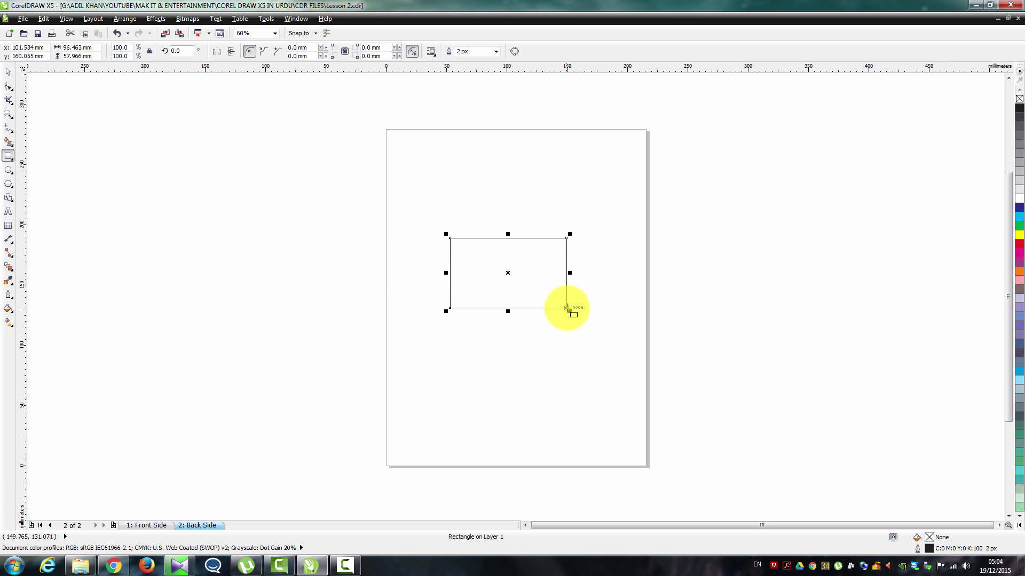
pyautogui.click(1019, 257)
# Step: Deselect the magenta rectangle and select it again with the Pick tool
pyautogui.click(7, 72)
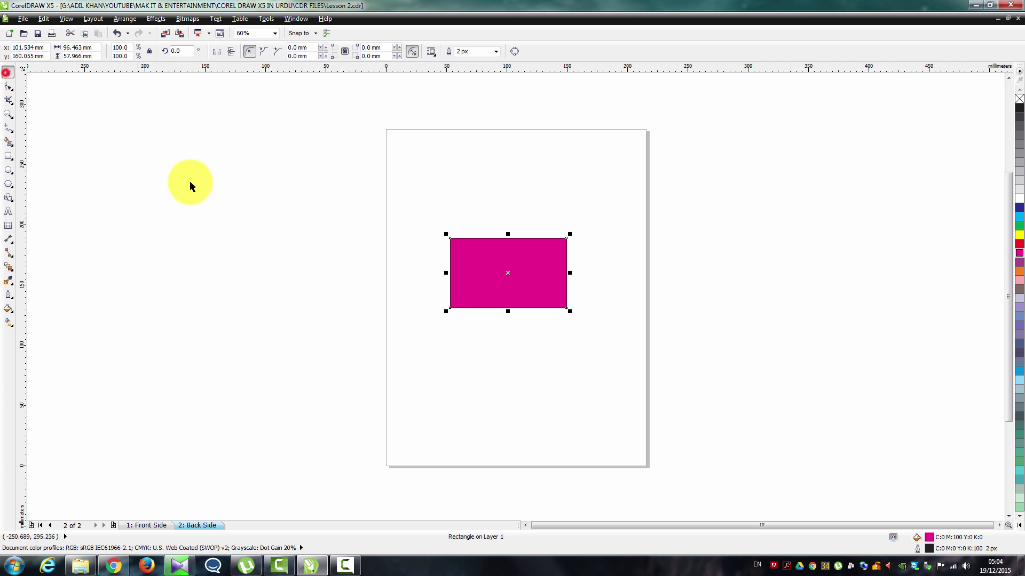
pyautogui.click(325, 237)
pyautogui.click(528, 270)
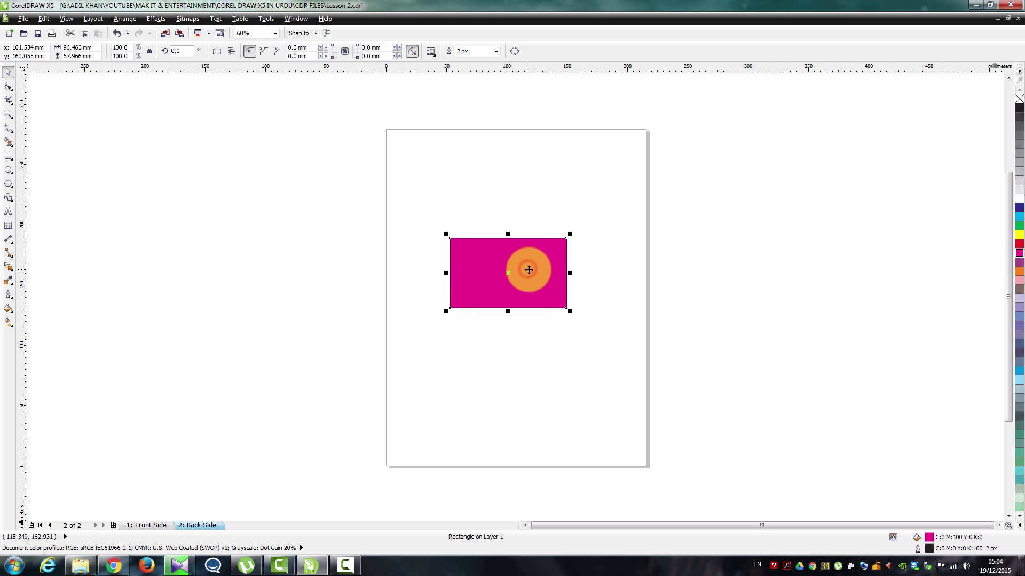
# Step: Duplicate the Back Side page after itself, copying the layers only, and compare the copy with the original
pyautogui.rightClick(205, 526)
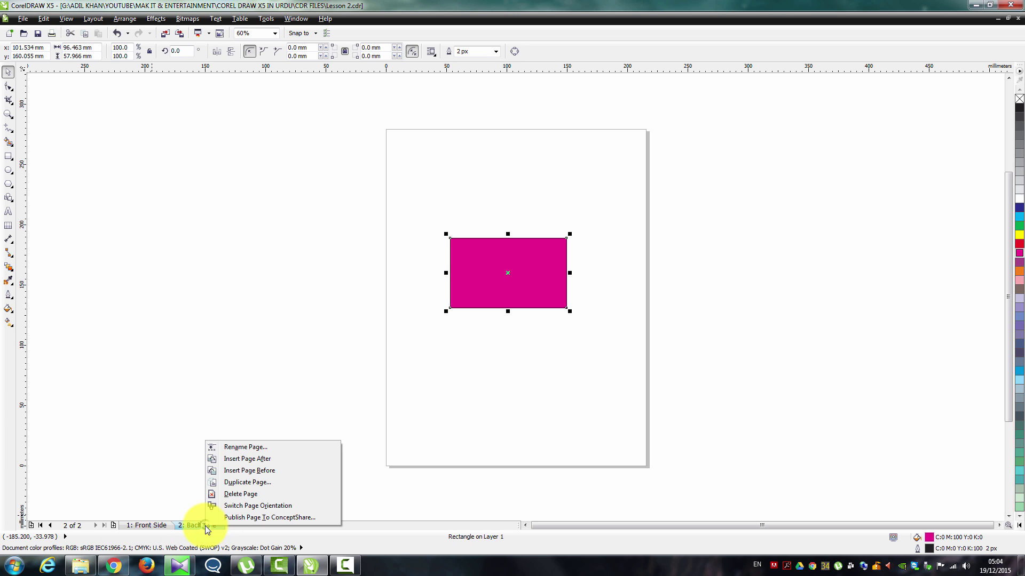
pyautogui.click(231, 484)
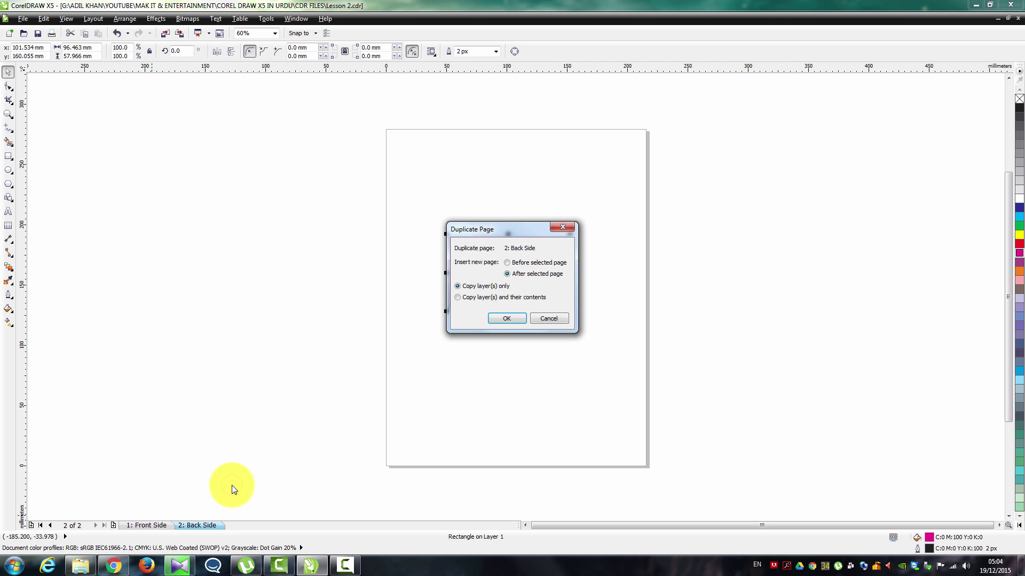
pyautogui.moveTo(527, 230); pyautogui.dragTo(268, 302)
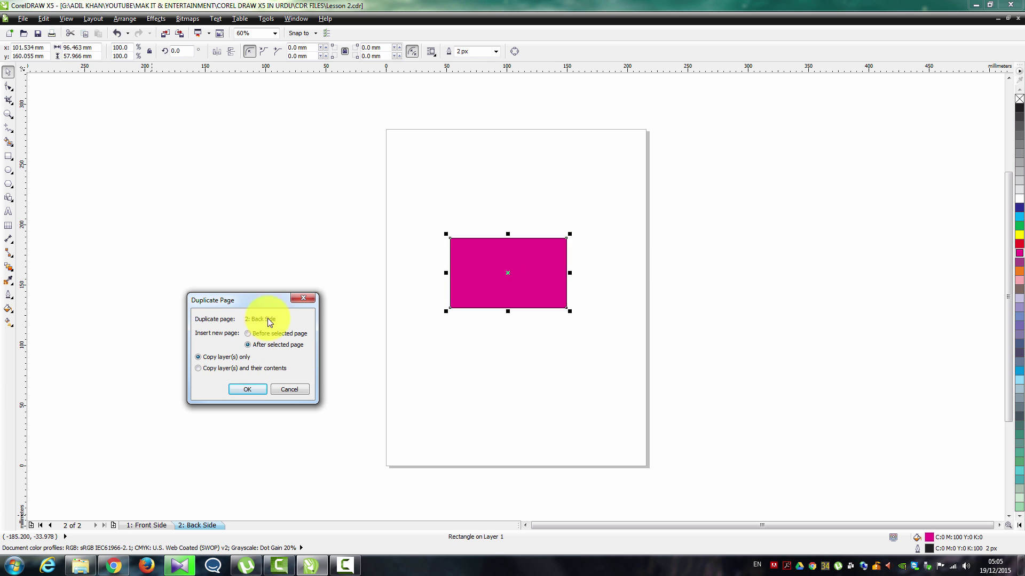
pyautogui.click(249, 389)
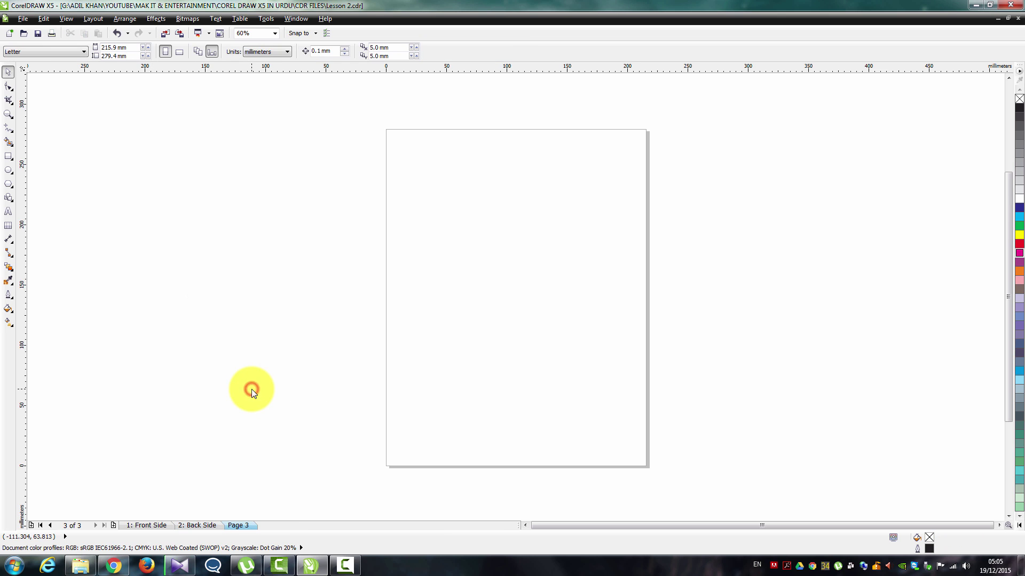
pyautogui.click(210, 524)
pyautogui.click(235, 525)
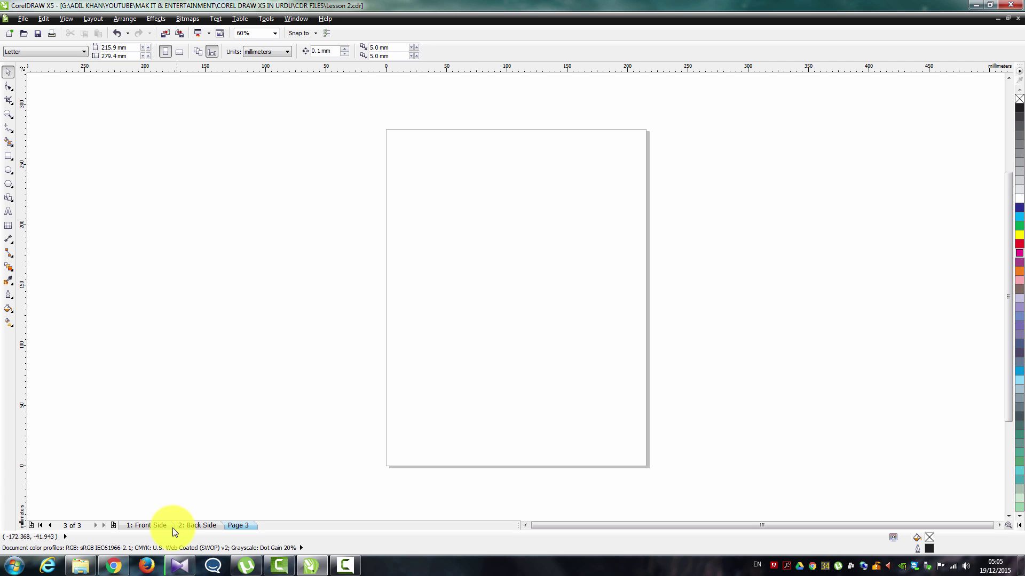
# Step: Duplicate the Back Side page after itself, copying the layers and their contents
pyautogui.rightClick(200, 527)
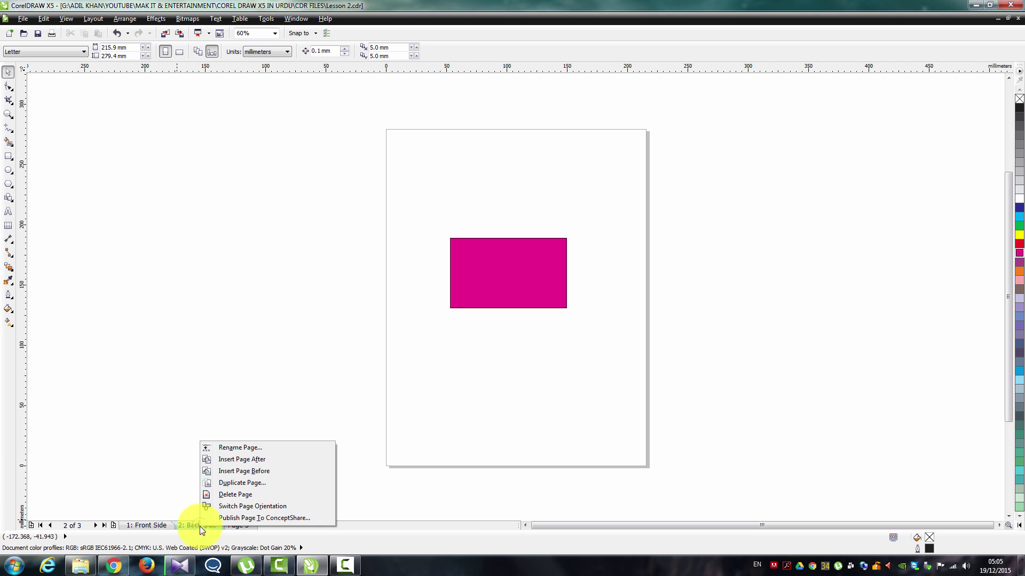
pyautogui.click(226, 484)
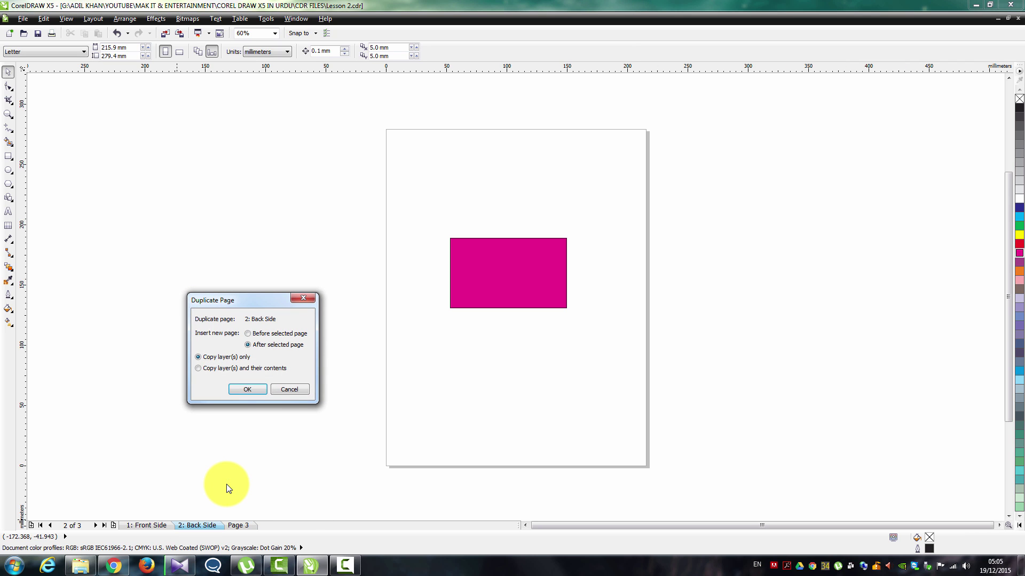
pyautogui.click(210, 369)
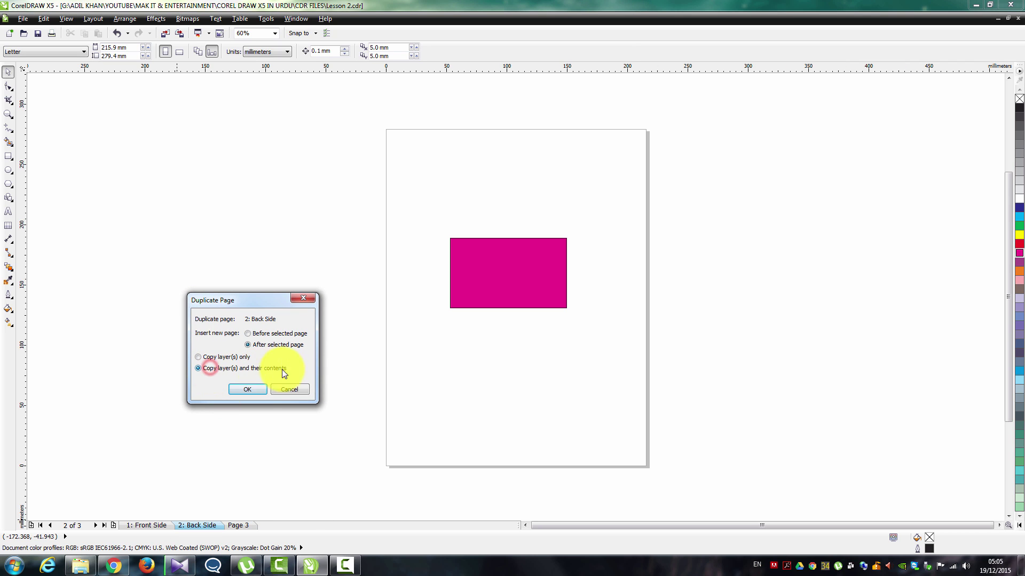
pyautogui.click(235, 391)
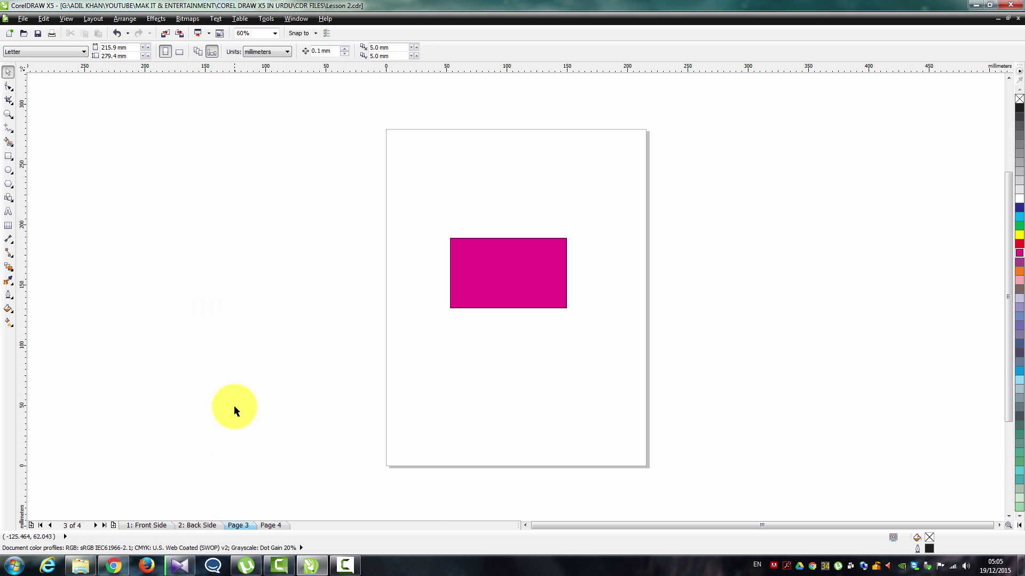
pyautogui.click(232, 526)
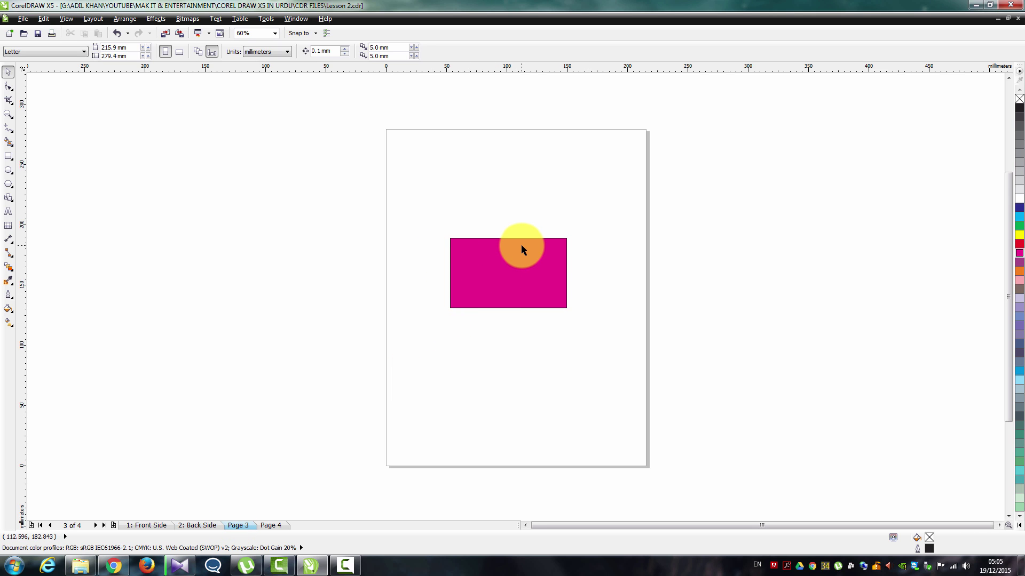
# Step: Delete both duplicates of the Back Side page
pyautogui.rightClick(236, 530)
pyautogui.click(272, 492)
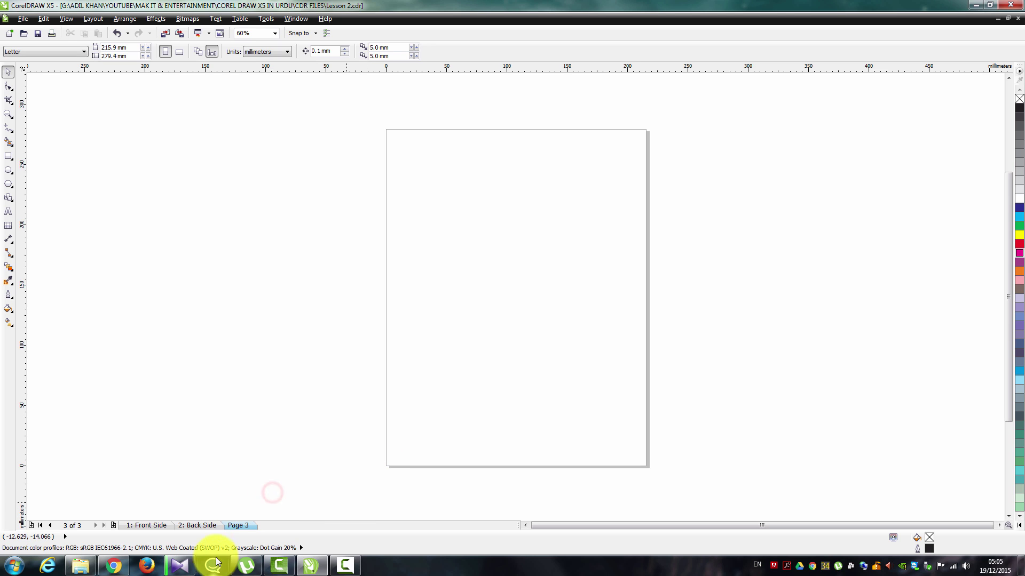
pyautogui.rightClick(234, 526)
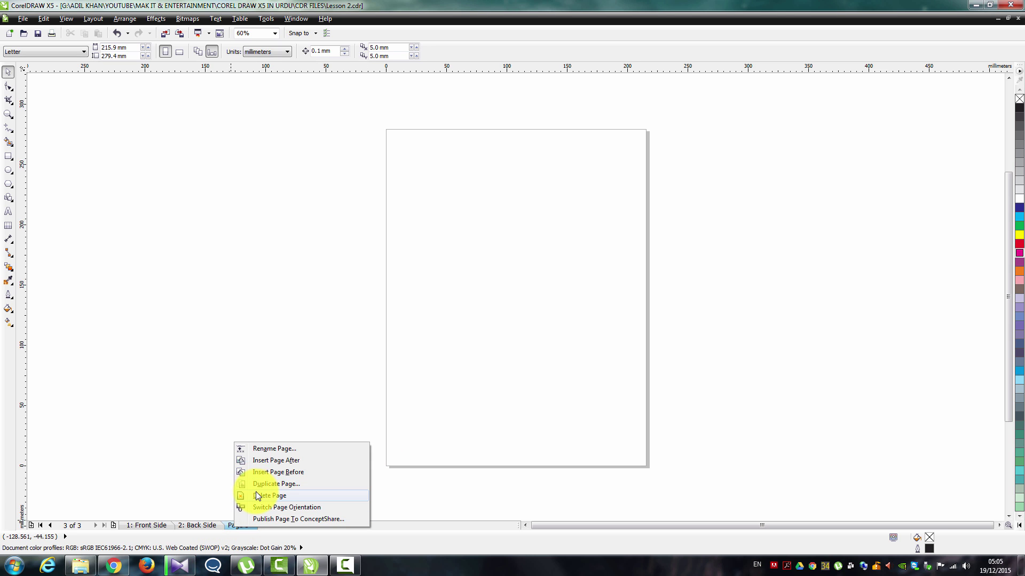
pyautogui.click(255, 493)
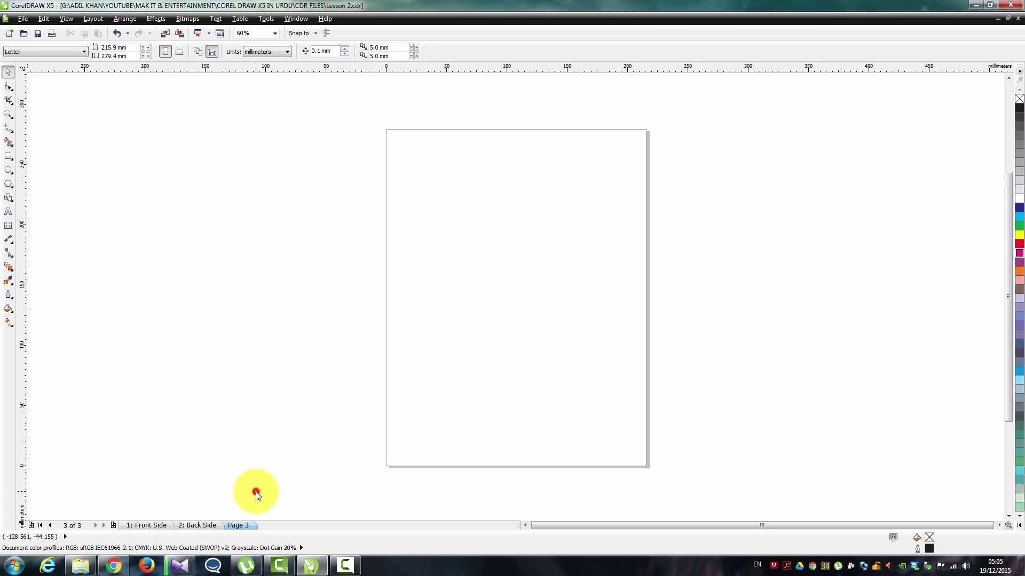
# Step: Insert one blank page after the Front Side page and another one before it
pyautogui.rightClick(148, 524)
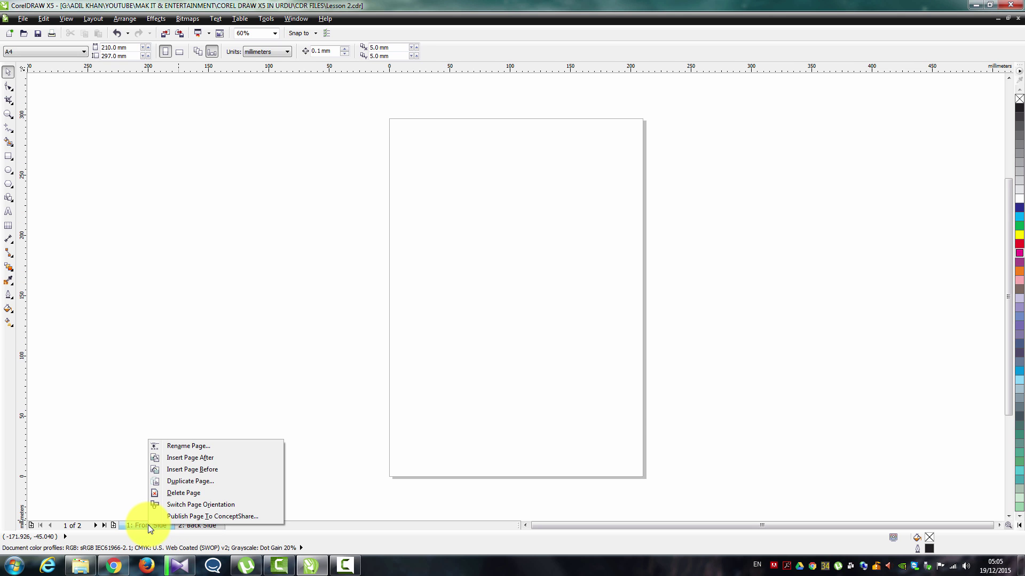
pyautogui.click(172, 457)
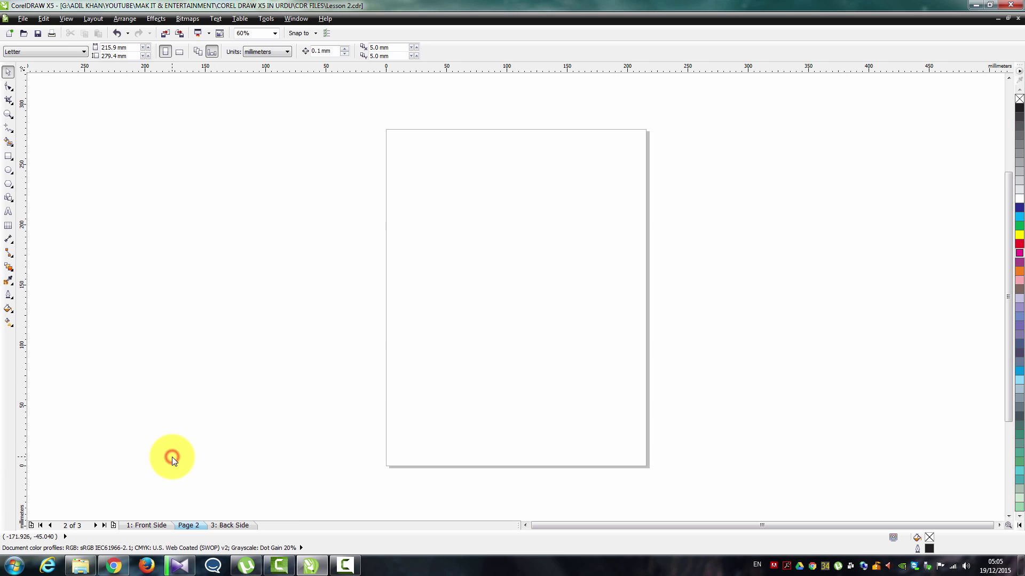
pyautogui.rightClick(144, 526)
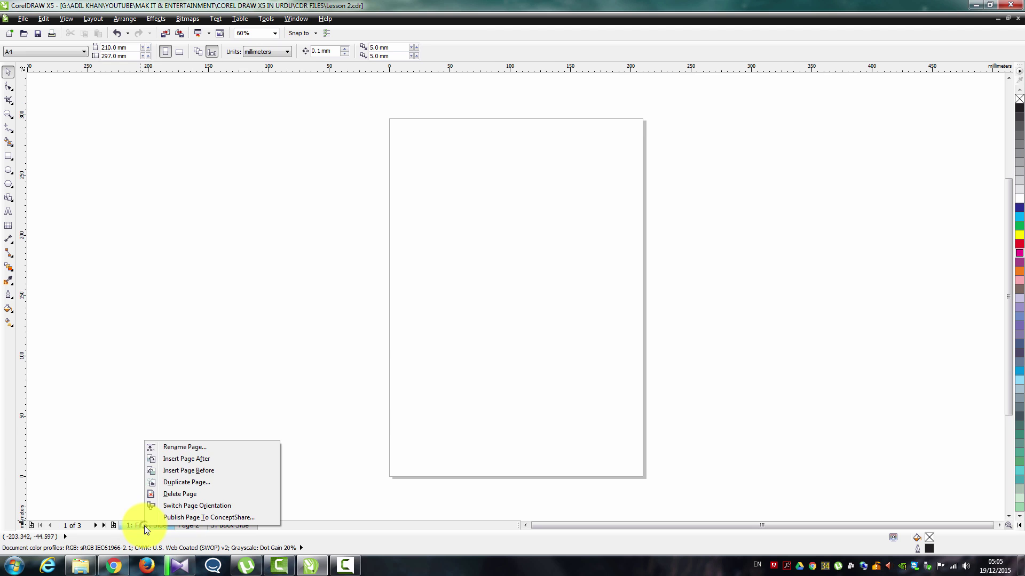
pyautogui.click(171, 471)
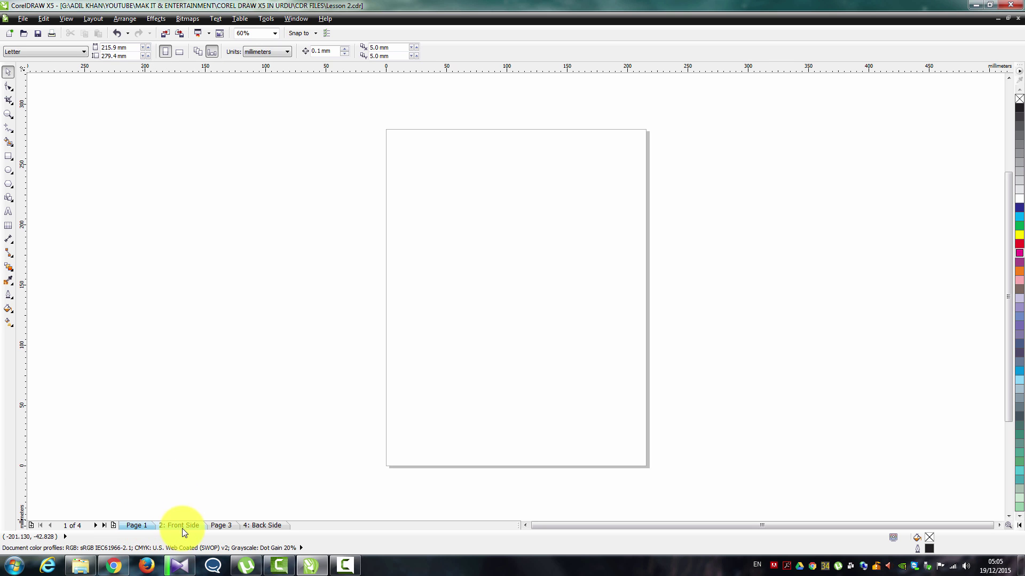
# Step: Draw a yellow-filled rectangle about 148 mm wide on the Front Side page and stretch it downward to about 48 mm high
pyautogui.click(199, 527)
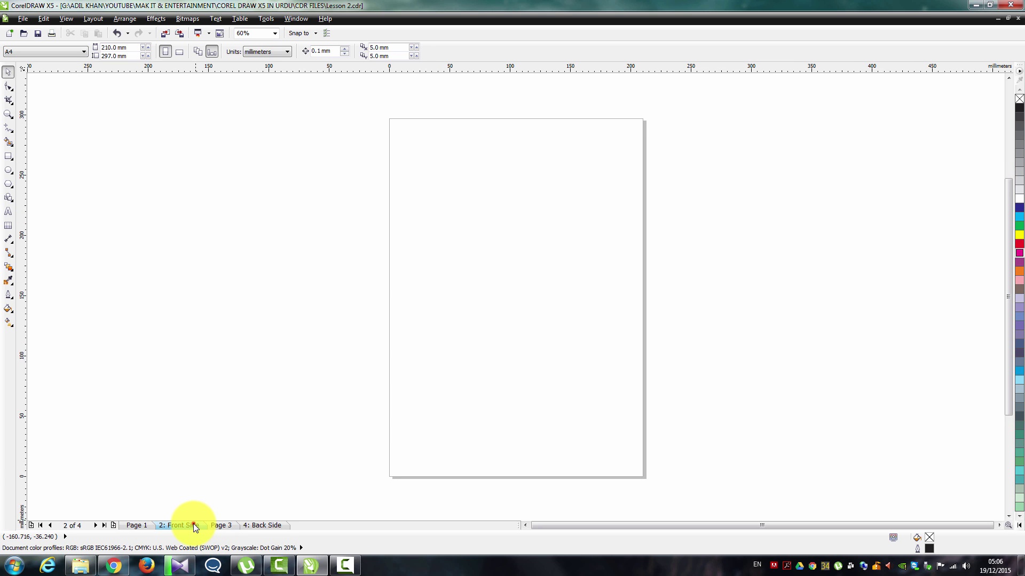
pyautogui.click(8, 156)
pyautogui.moveTo(429, 236); pyautogui.dragTo(608, 263)
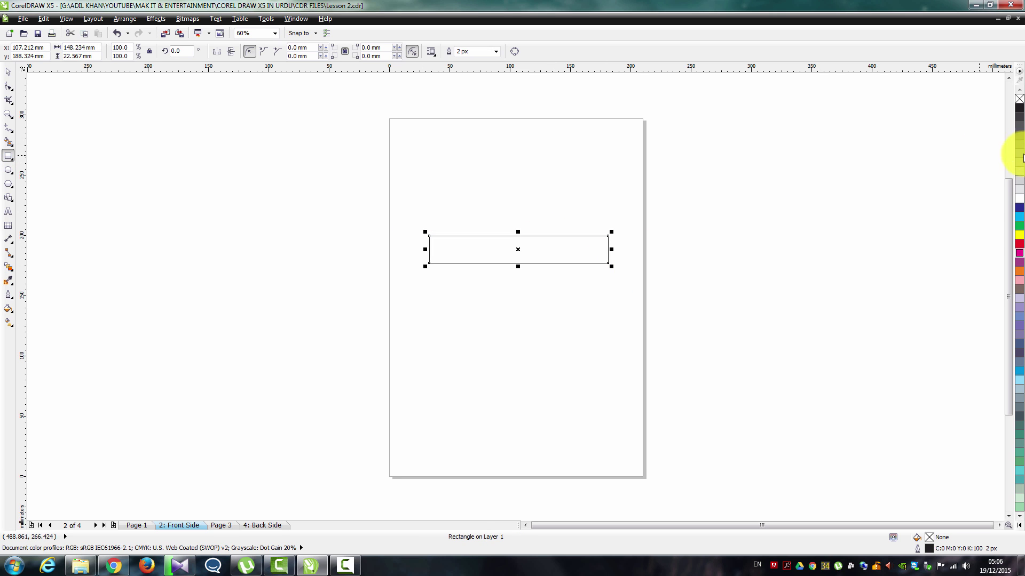
pyautogui.click(1019, 239)
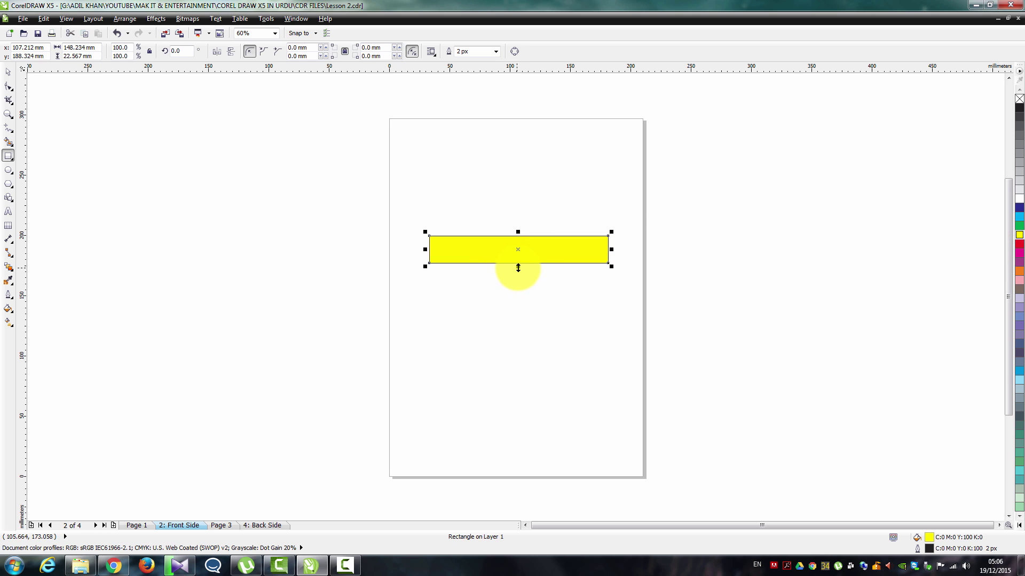
pyautogui.moveTo(518, 266); pyautogui.dragTo(518, 297)
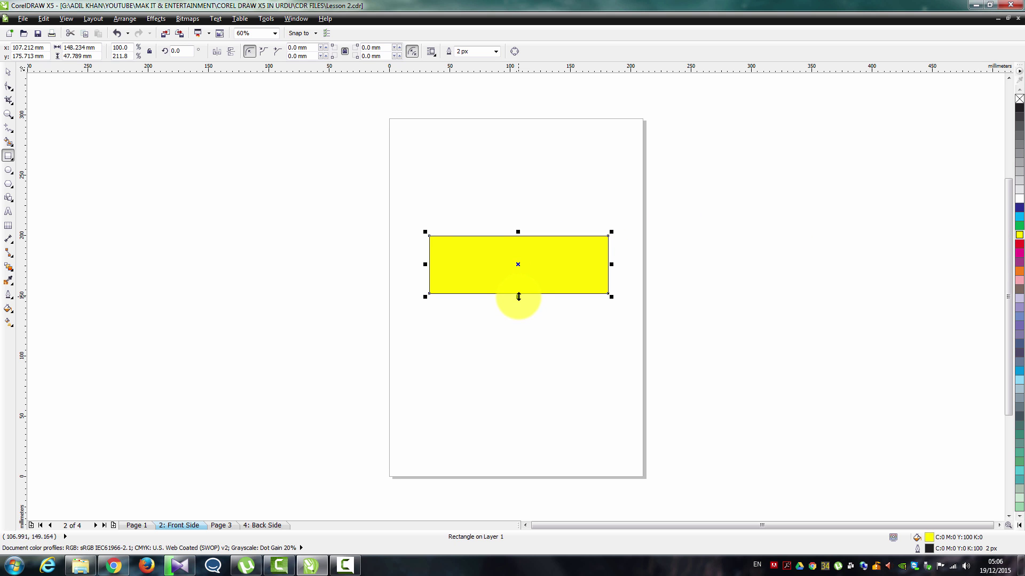
# Step: Switch the Front Side page to landscape, deselect the yellow rectangle, and switch the page back to portrait
pyautogui.rightClick(184, 524)
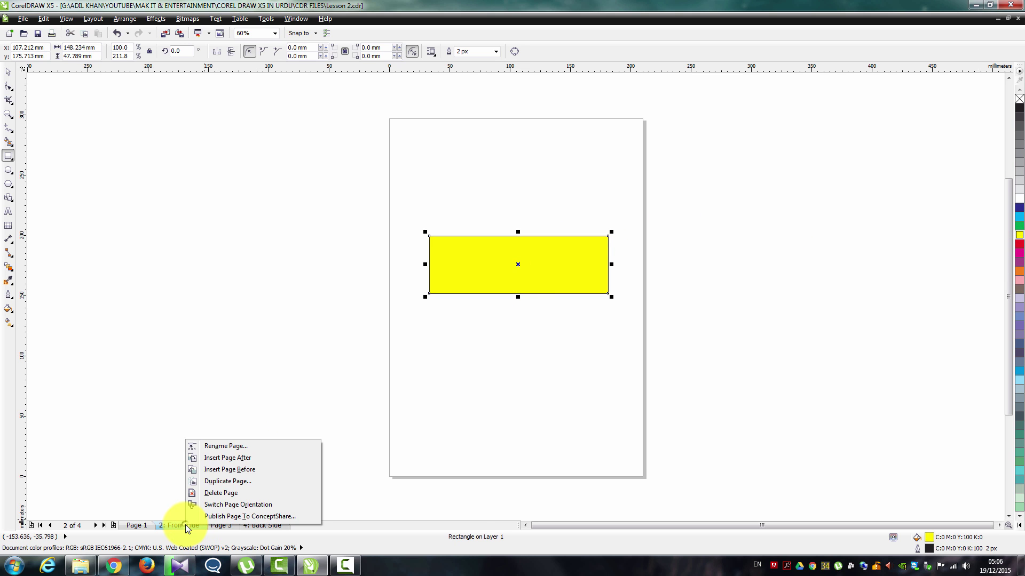
pyautogui.click(217, 506)
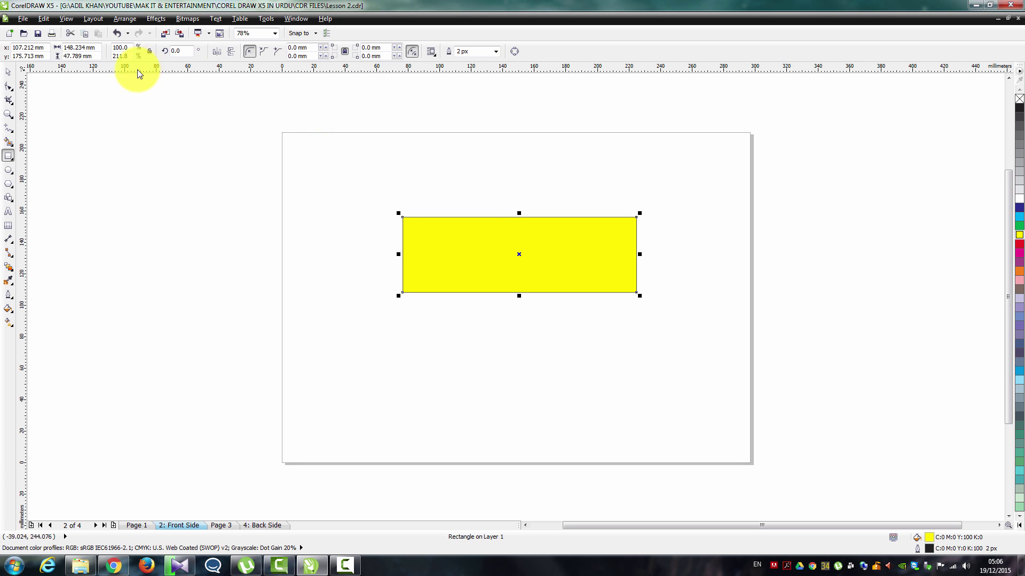
pyautogui.click(8, 71)
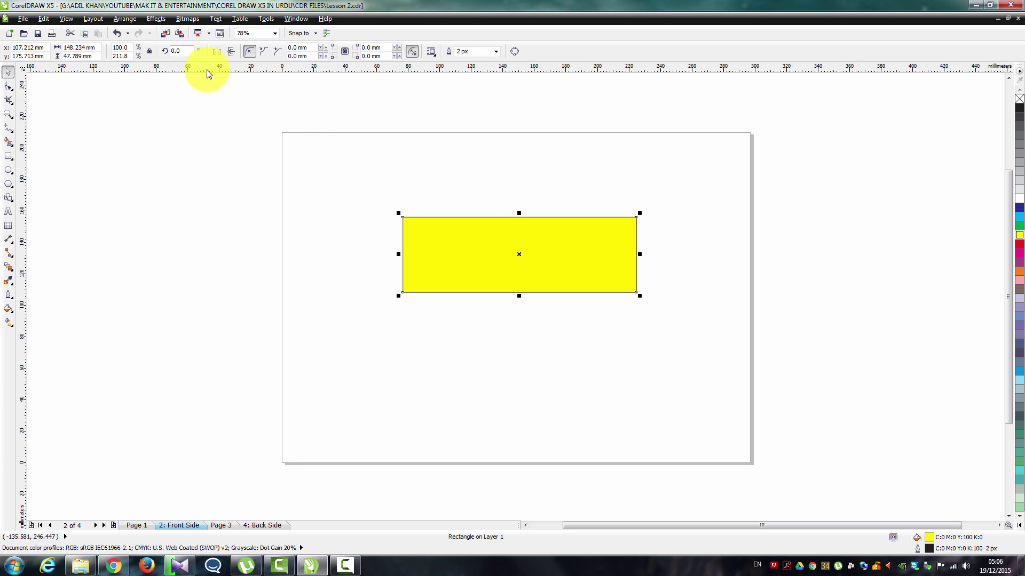
pyautogui.click(314, 144)
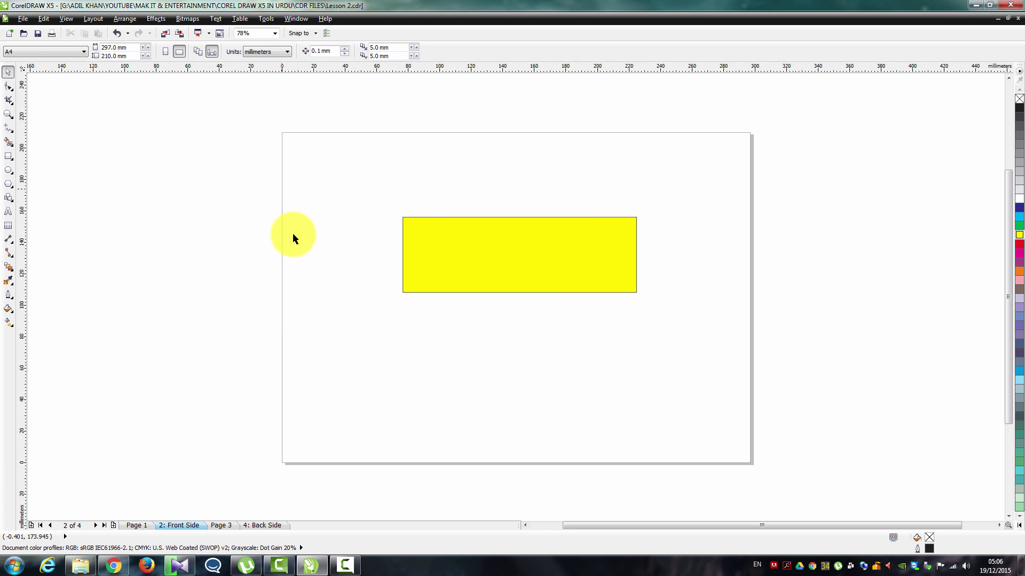
pyautogui.rightClick(189, 528)
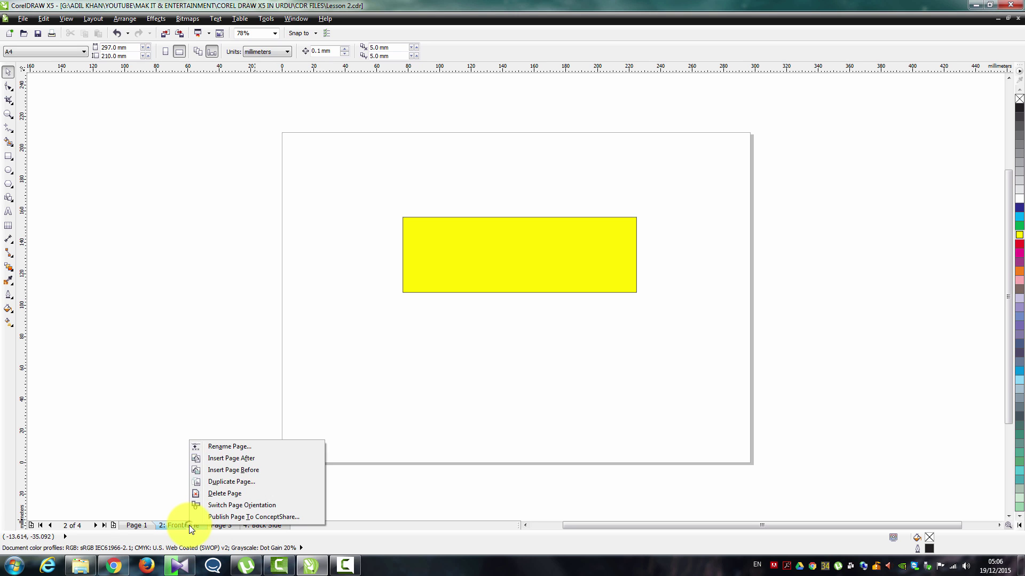
pyautogui.click(223, 506)
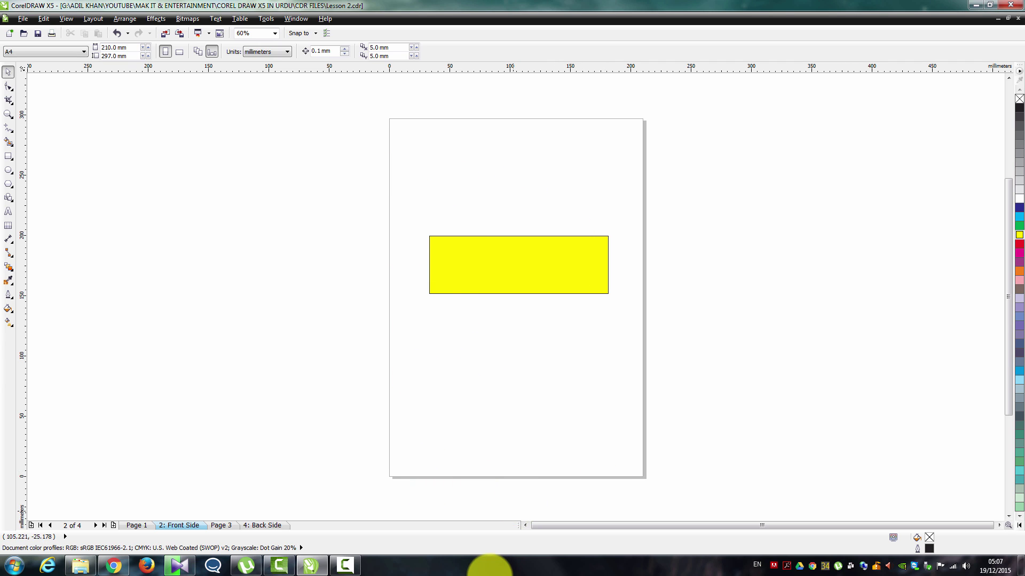
# Step: Add 22 blank pages between the Front Side and Back Side pages to bring the document to 26 pages
pyautogui.click(113, 526)
pyautogui.click(113, 526)
pyautogui.click(113, 526)
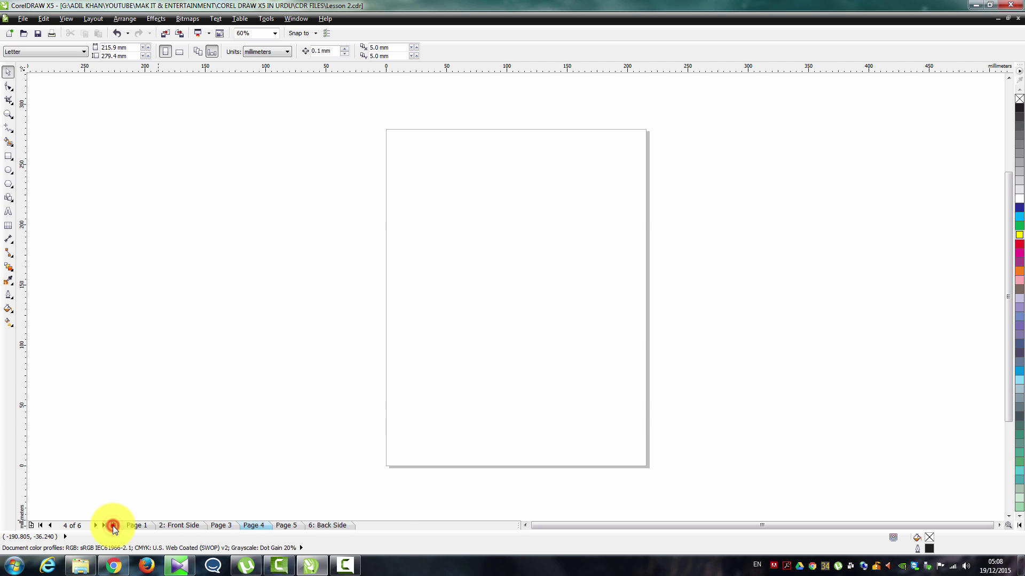
pyautogui.click(113, 526)
pyautogui.click(113, 526)
pyautogui.click(113, 527)
pyautogui.click(113, 526)
pyautogui.click(113, 526)
pyautogui.click(113, 526)
pyautogui.click(113, 526)
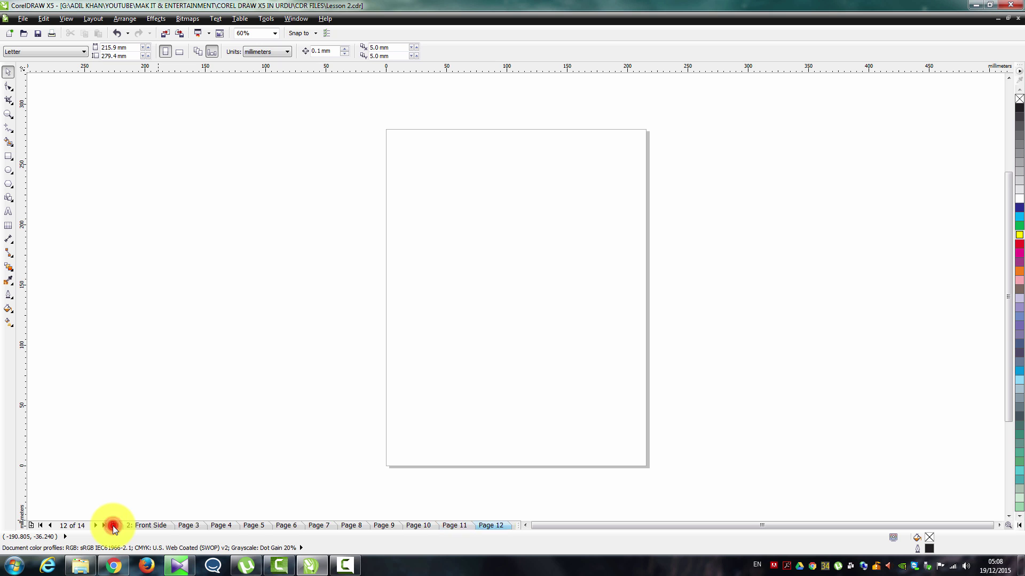
pyautogui.click(113, 526)
pyautogui.click(113, 526)
pyautogui.click(113, 526)
pyautogui.click(113, 526)
pyautogui.click(113, 526)
pyautogui.click(114, 526)
pyautogui.click(113, 527)
pyautogui.click(113, 526)
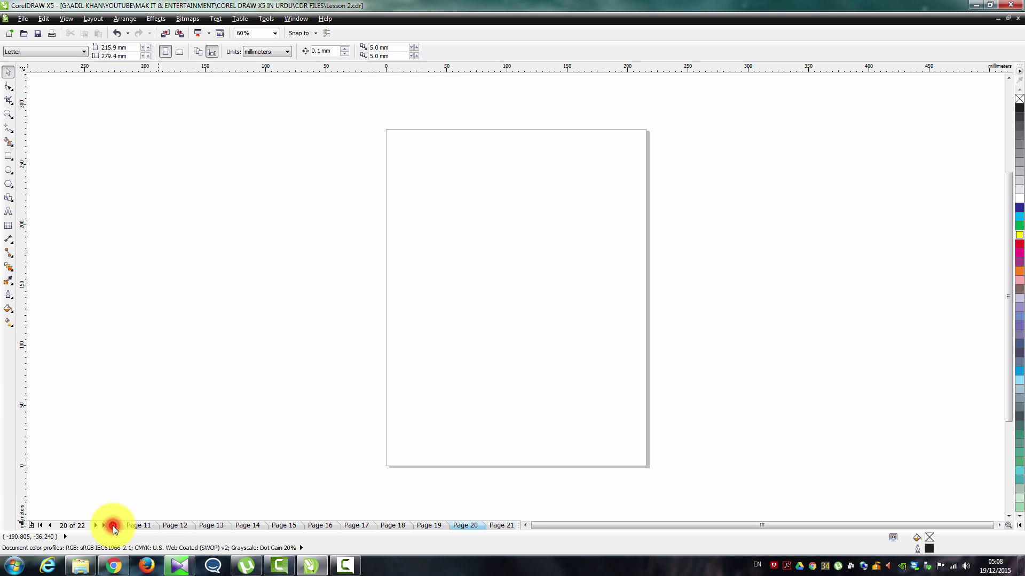
pyautogui.click(113, 527)
pyautogui.click(113, 526)
pyautogui.click(113, 526)
pyautogui.click(113, 526)
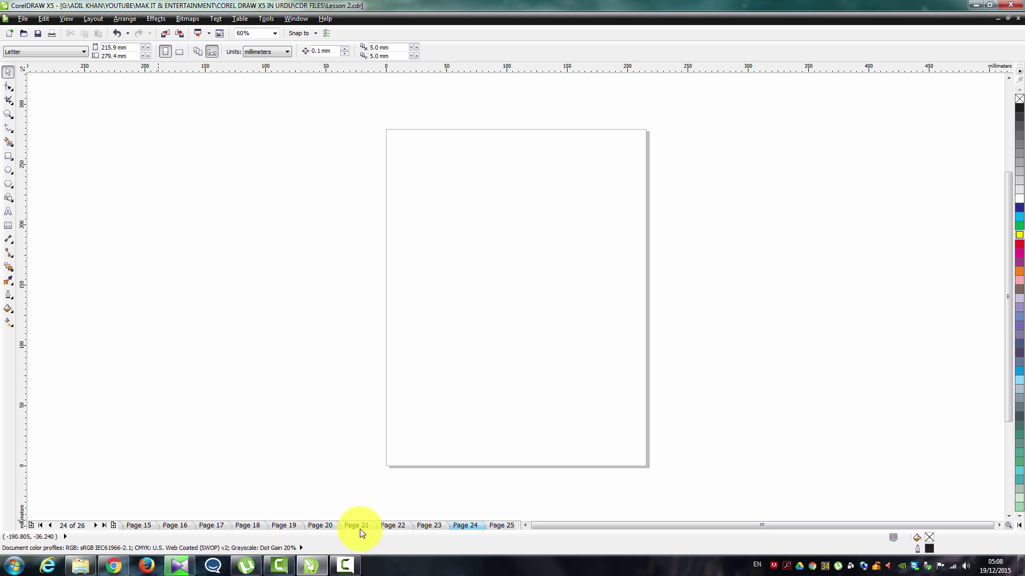
# Step: Go to page 1 by its number, and widen the page tab area to view more tabs before narrowing it again
pyautogui.click(63, 526)
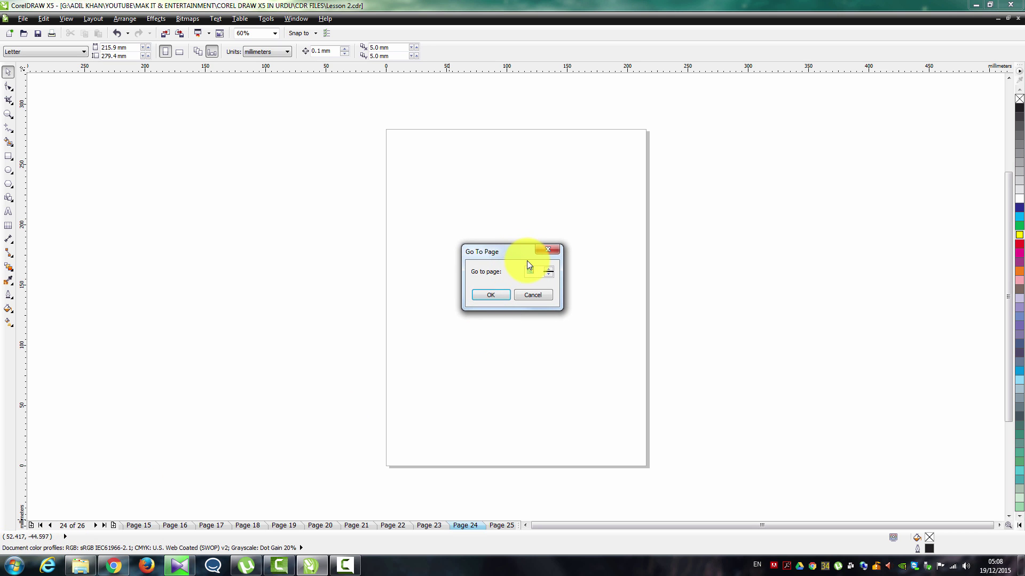
pyautogui.write('1')
pyautogui.click(506, 294)
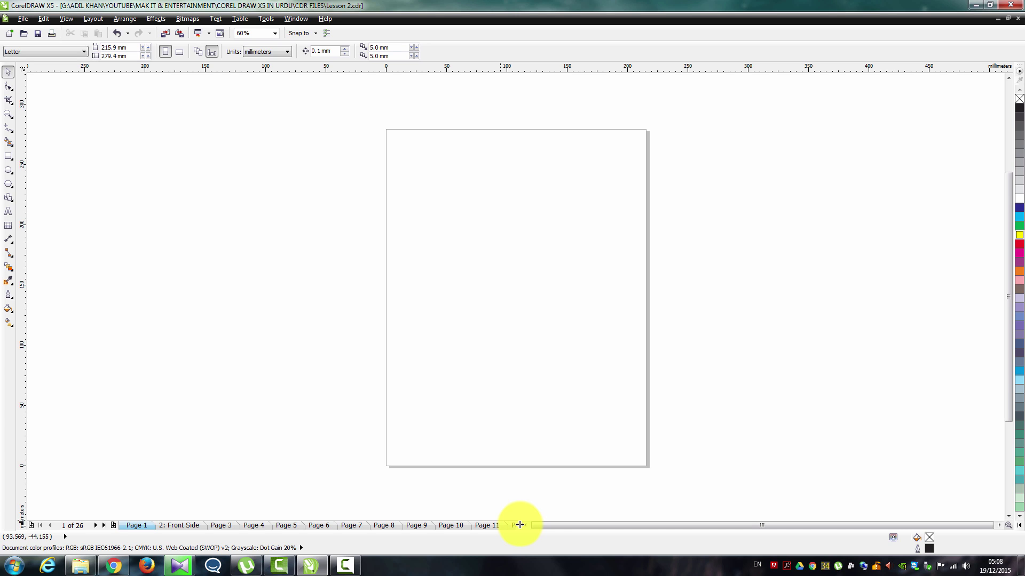
pyautogui.moveTo(519, 525); pyautogui.dragTo(982, 522)
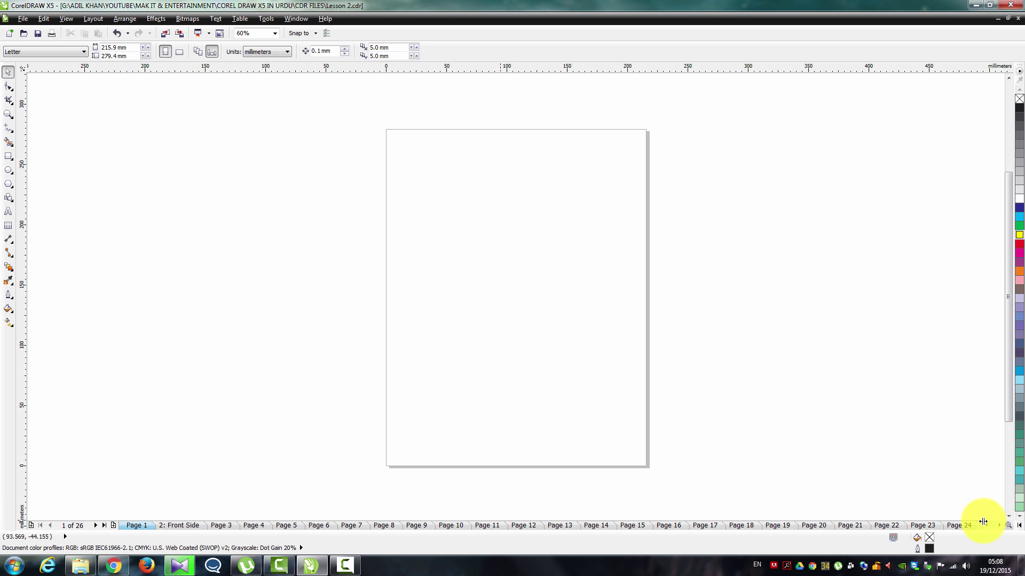
pyautogui.moveTo(983, 521); pyautogui.dragTo(473, 526)
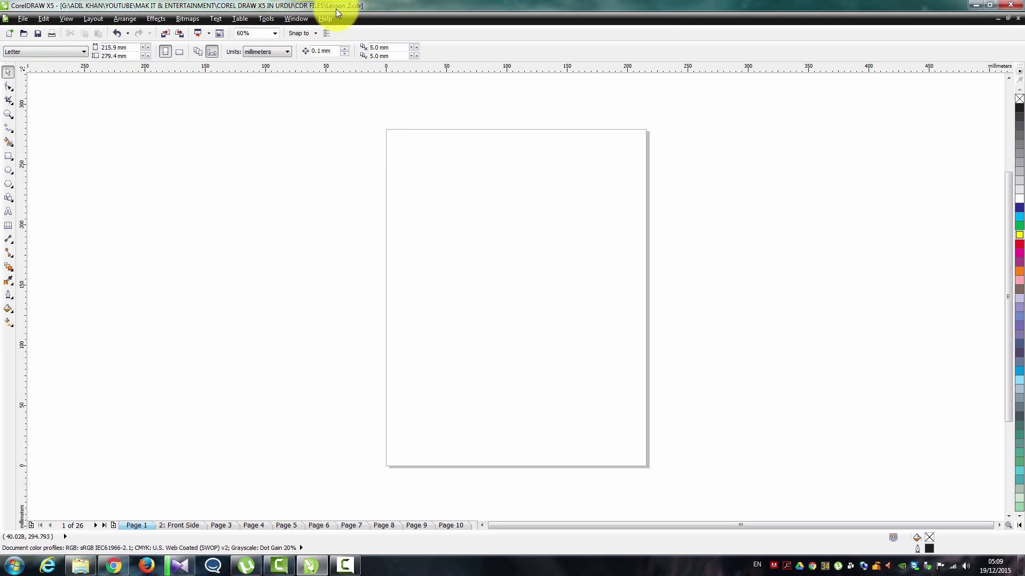
# Step: Create a new Letter-size document with the default settings and save it as Untitled-1 in the CDR FILES folder
pyautogui.click(21, 20)
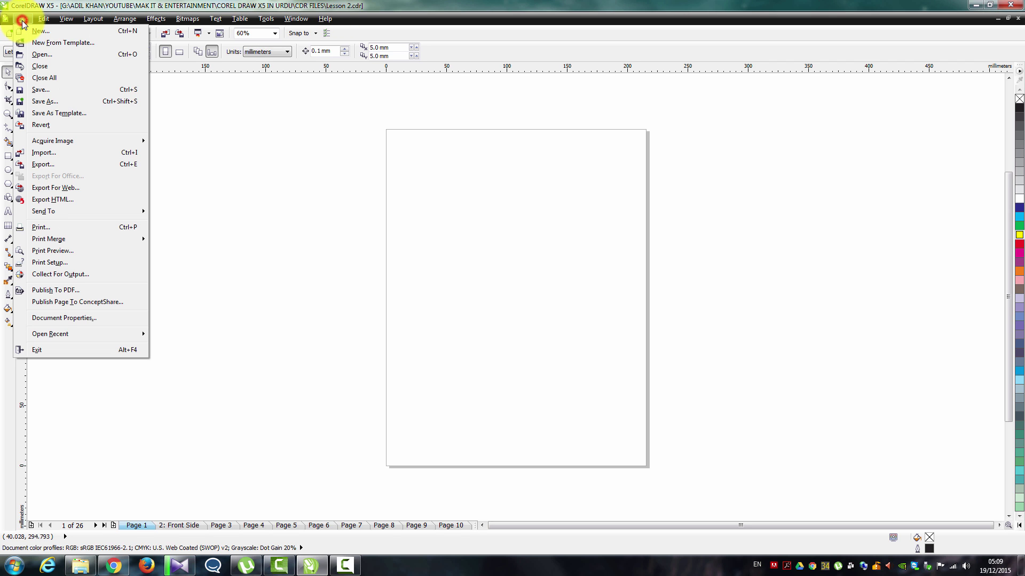
pyautogui.click(30, 30)
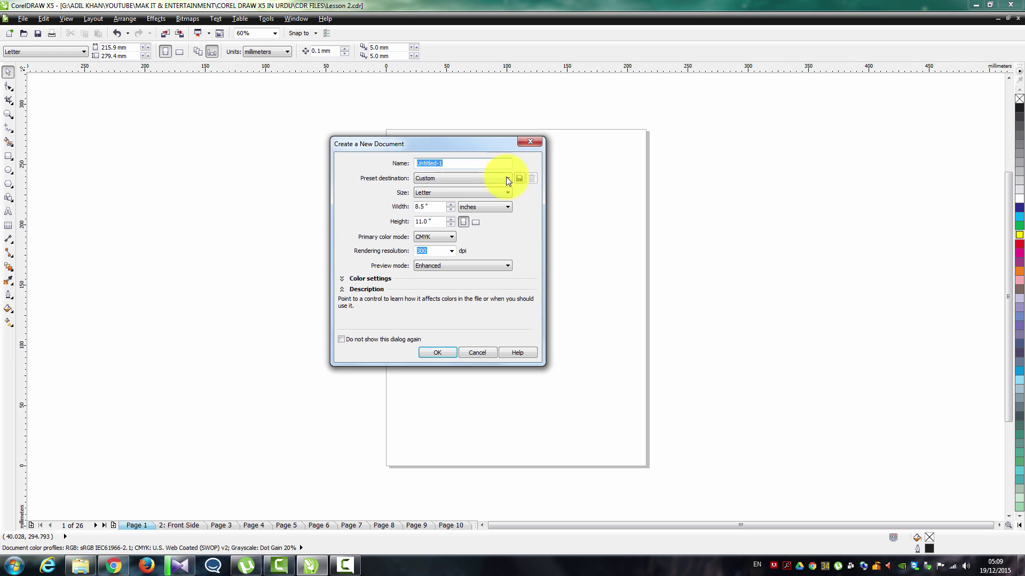
pyautogui.click(449, 353)
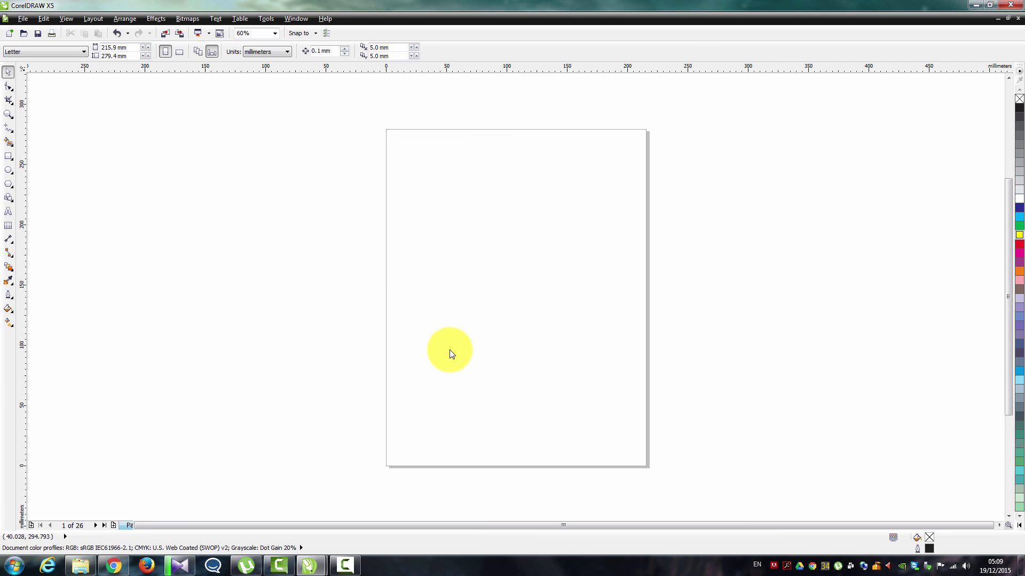
pyautogui.click(23, 18)
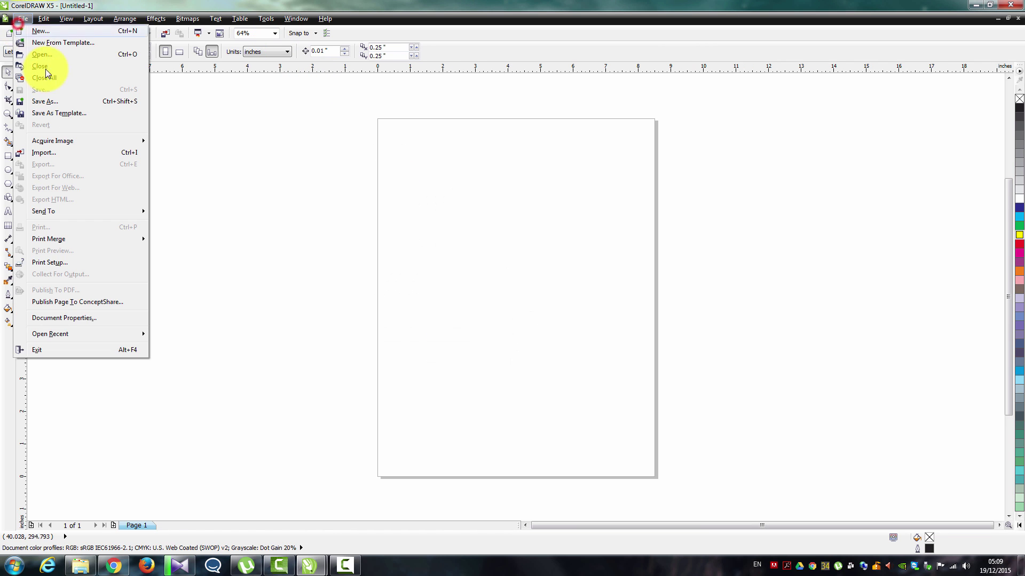
pyautogui.click(63, 101)
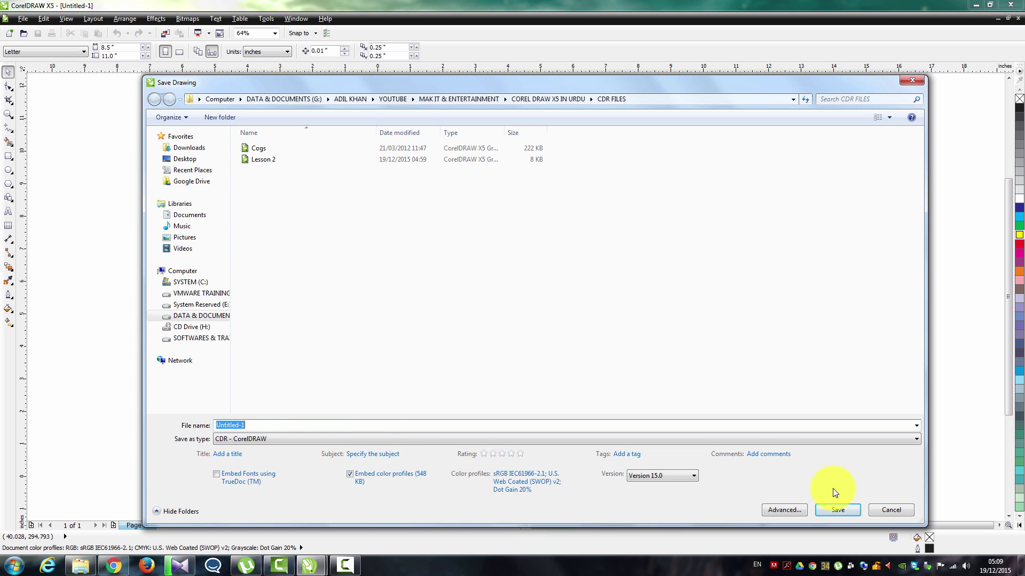
pyautogui.click(843, 510)
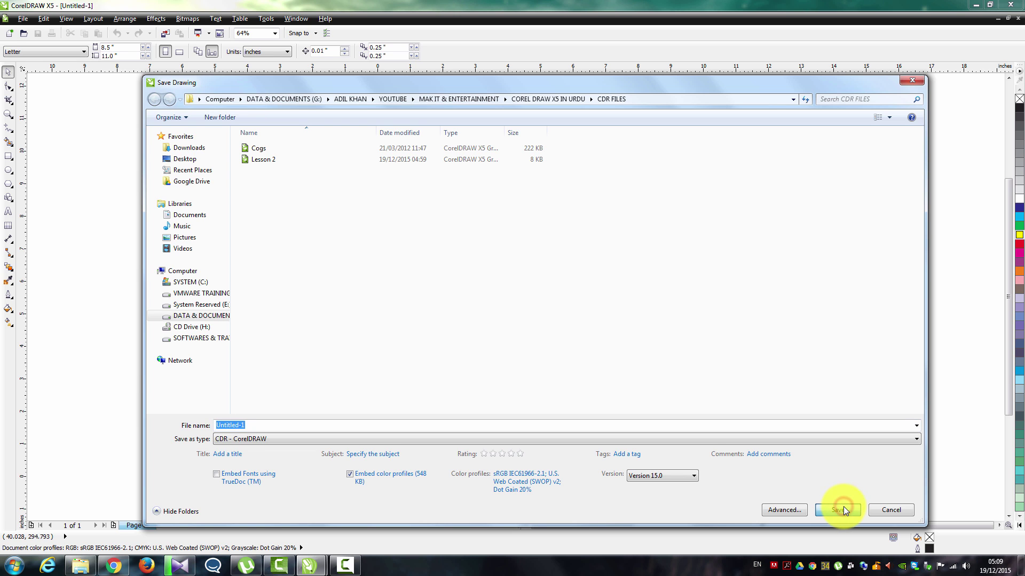
# Step: Create a second blank Letter-size document with the default settings, and close it without saving
pyautogui.click(23, 19)
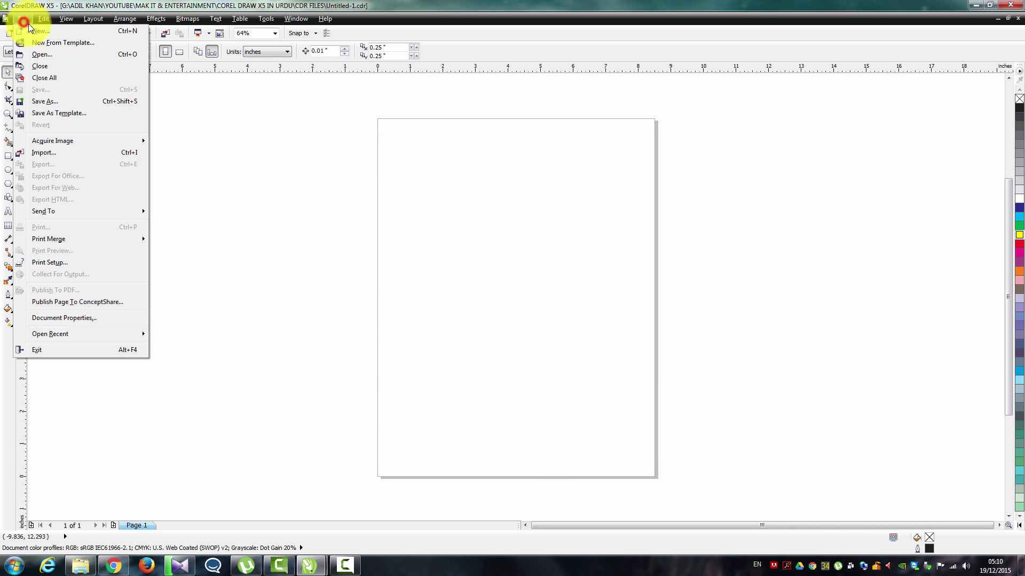
pyautogui.click(28, 25)
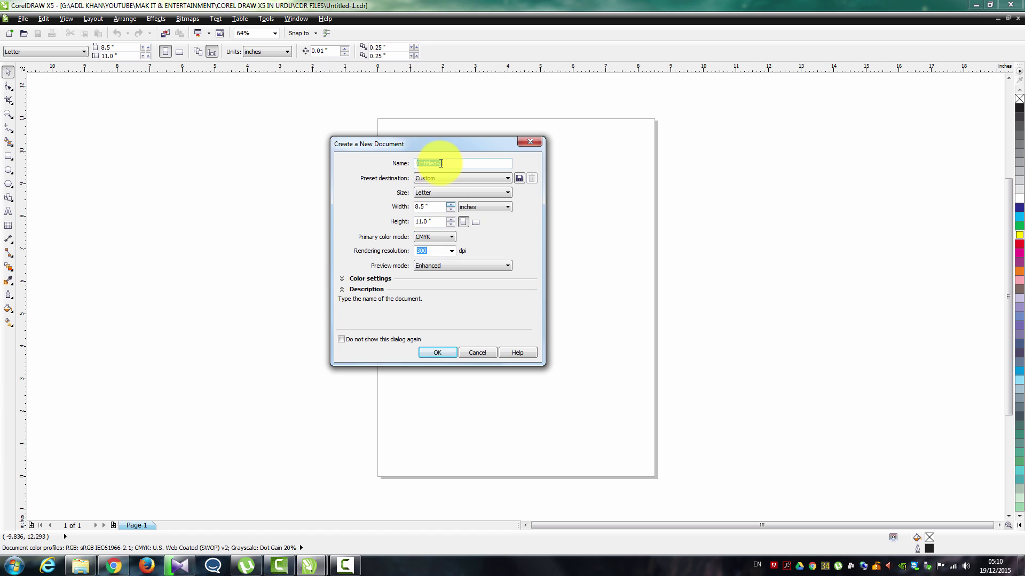
pyautogui.click(447, 351)
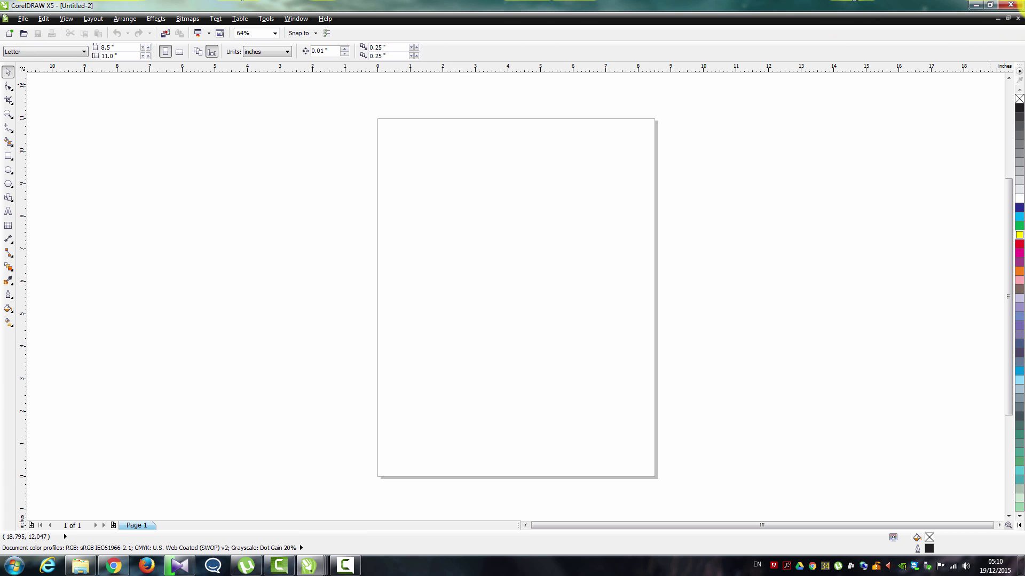
pyautogui.click(1017, 18)
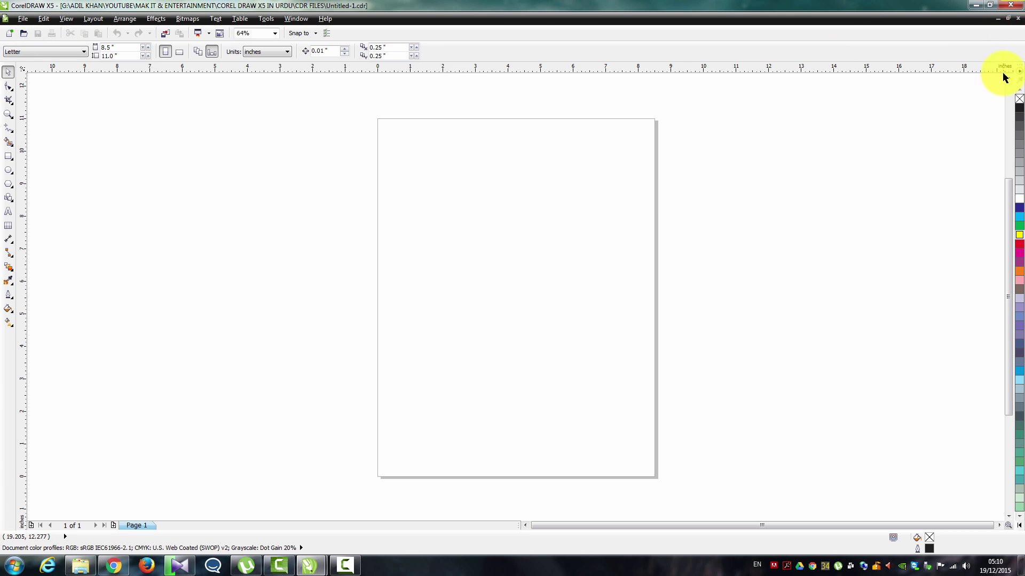
# Step: Close the Untitled-1 and Lesson 2 documents, saving the changes to Lesson 2
pyautogui.click(1018, 18)
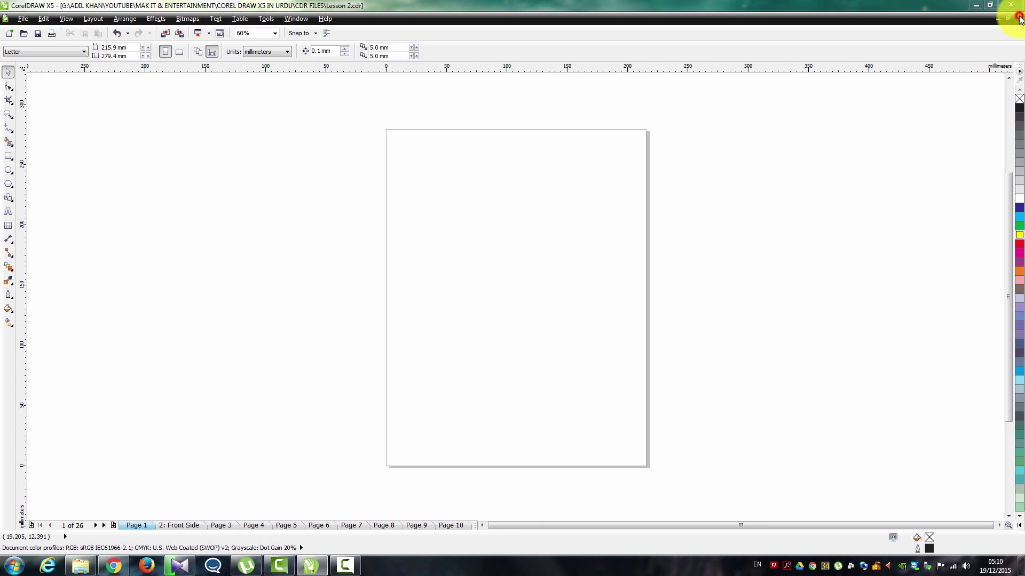
pyautogui.click(1018, 18)
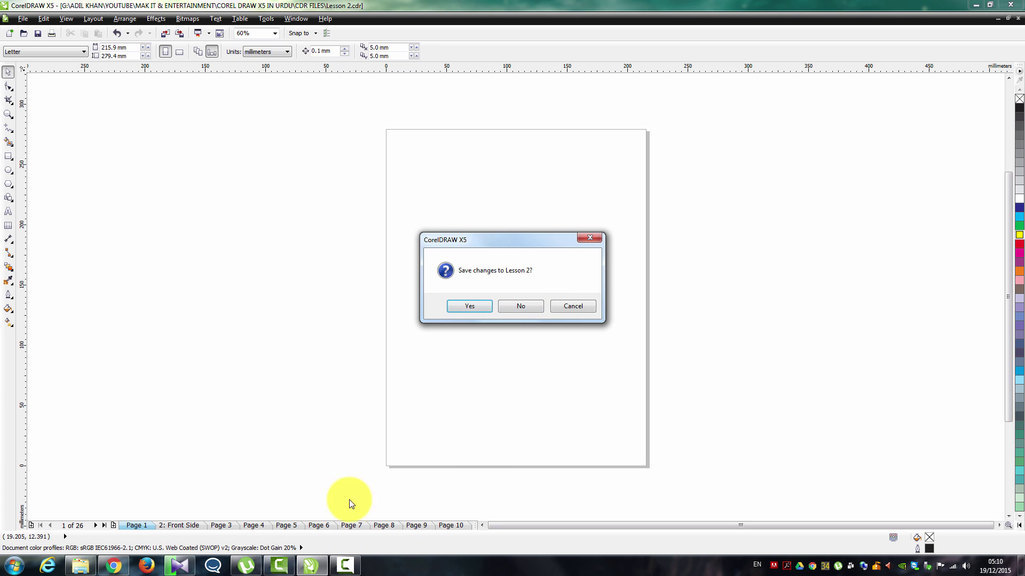
pyautogui.click(457, 311)
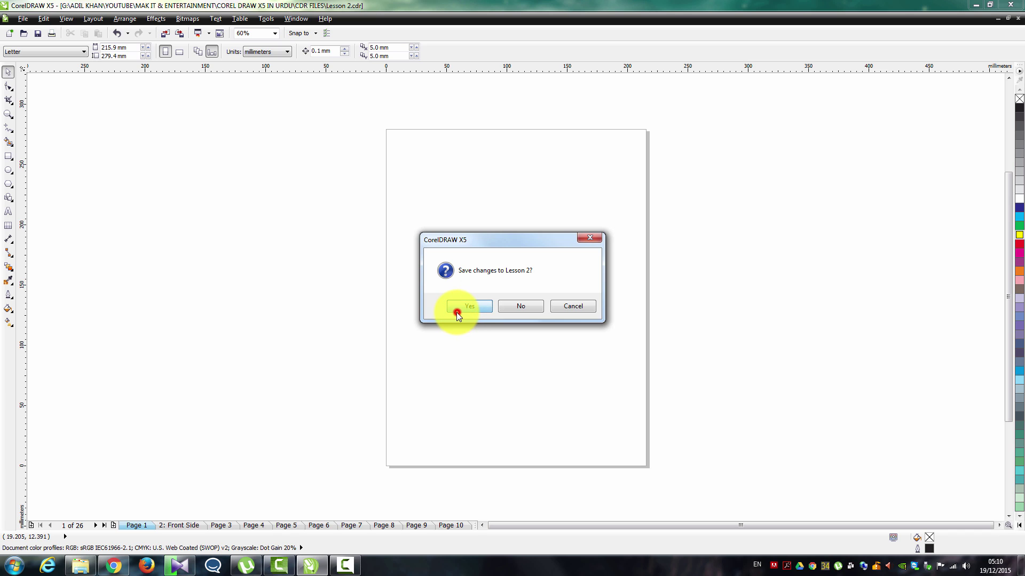
# Step: Open the Cogs, Lesson 2 and Untitled-1 files together from the CDR FILES folder, leaving out Backup_of_Lesson 2
pyautogui.click(12, 21)
pyautogui.click(27, 54)
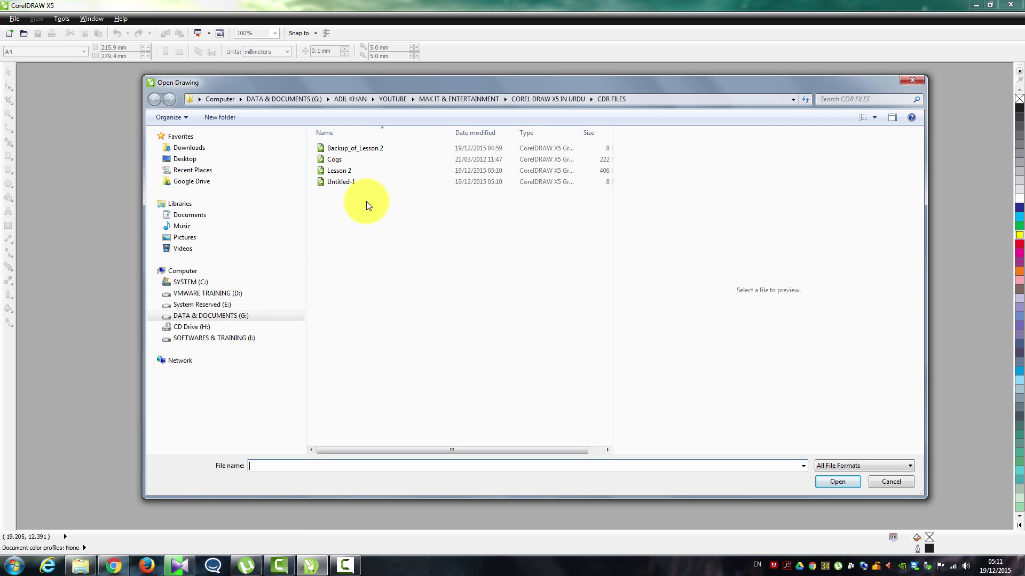
pyautogui.click(344, 151)
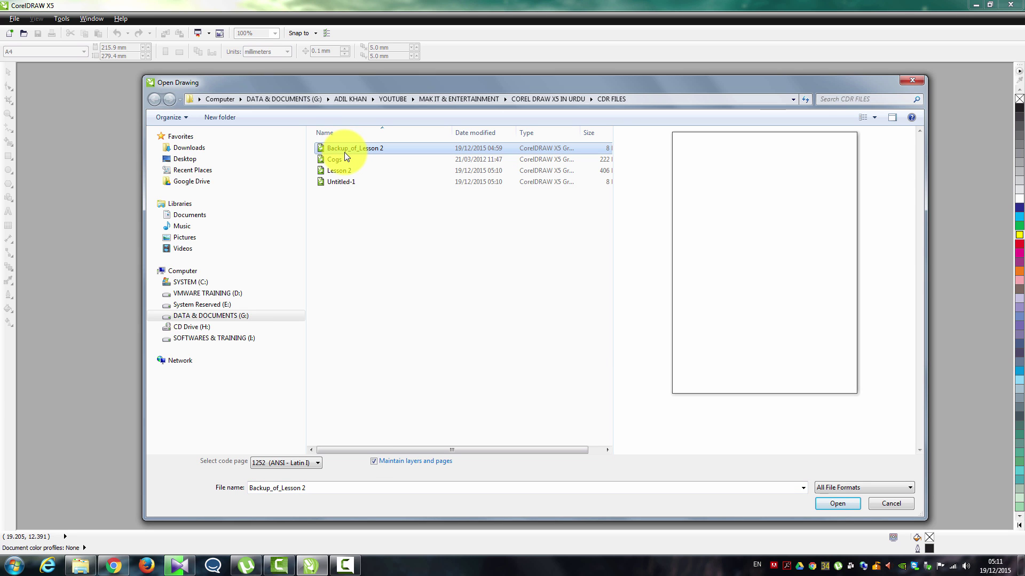
pyautogui.keyDown('shift'); pyautogui.click(342, 181); pyautogui.keyUp('shift')
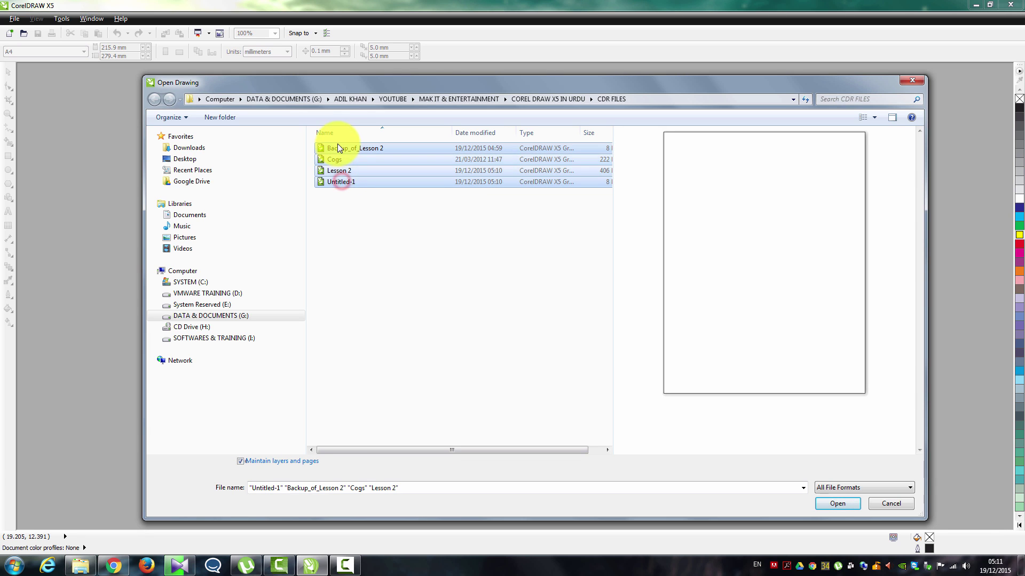
pyautogui.click(836, 502)
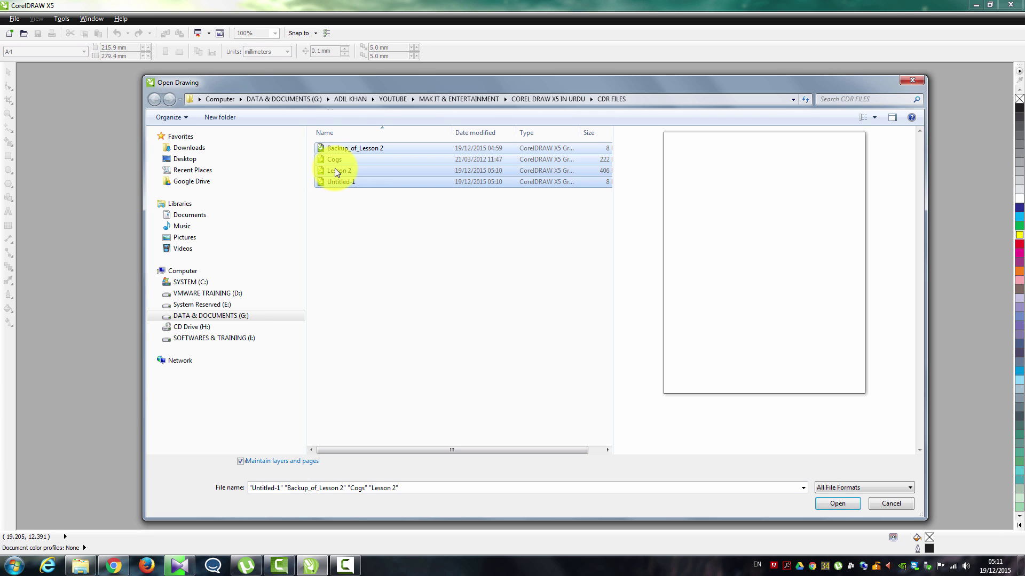
pyautogui.moveTo(341, 213); pyautogui.dragTo(323, 159)
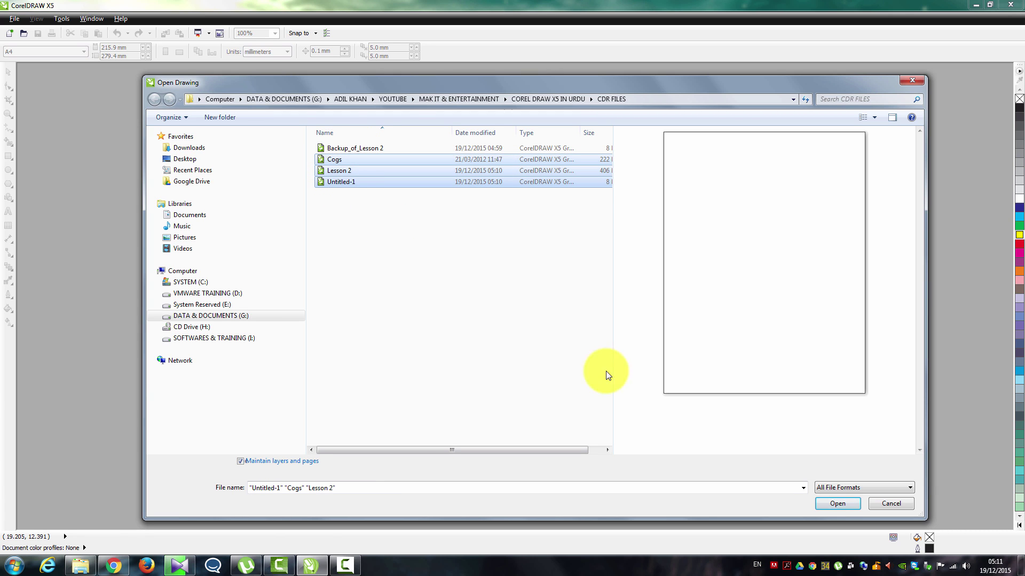
pyautogui.click(825, 501)
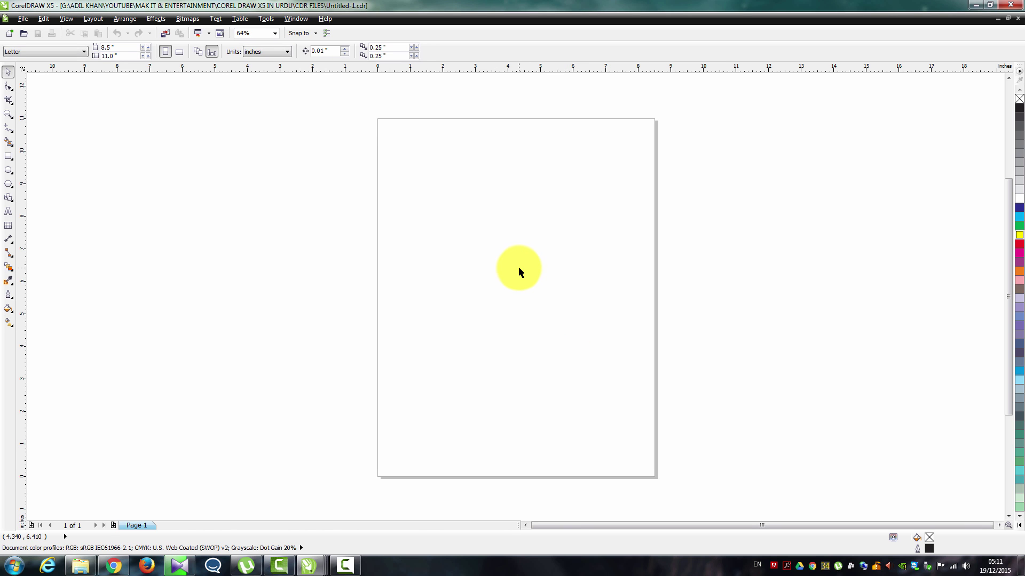
# Step: Switch from Untitled-1 to the open Cogs.cdr document, and from there to Lesson 2.cdr
pyautogui.click(299, 19)
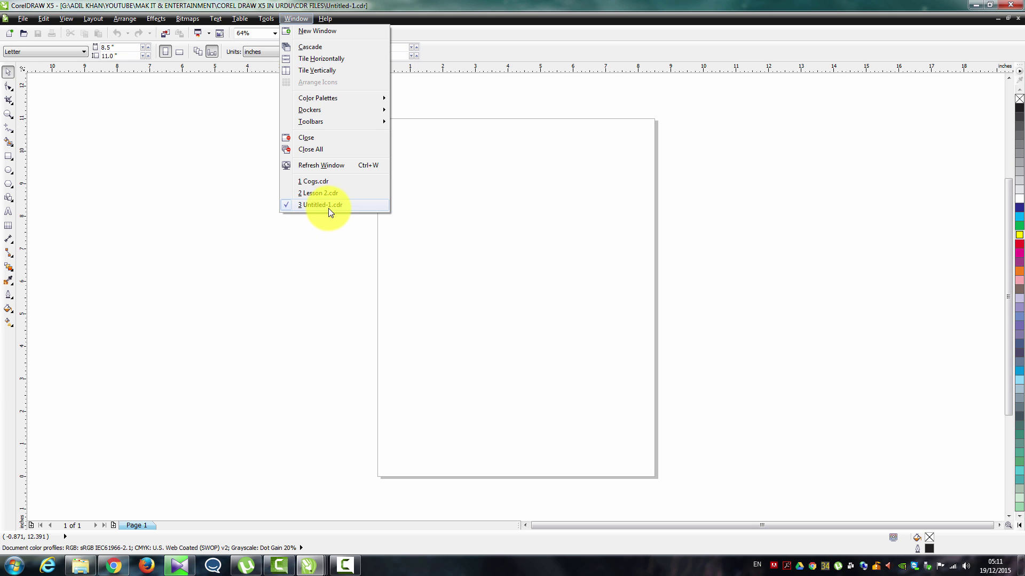
pyautogui.click(307, 184)
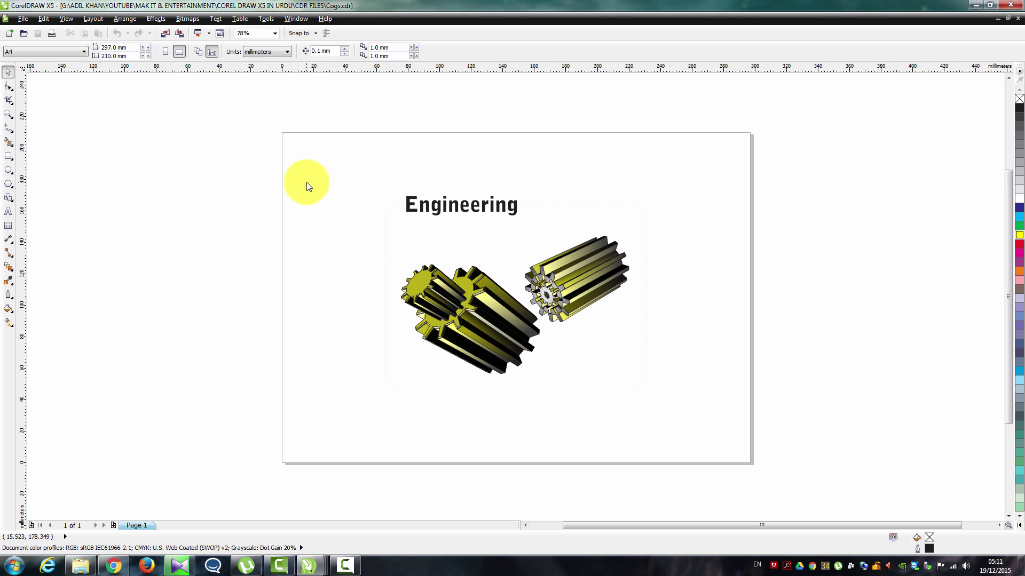
pyautogui.click(272, 18)
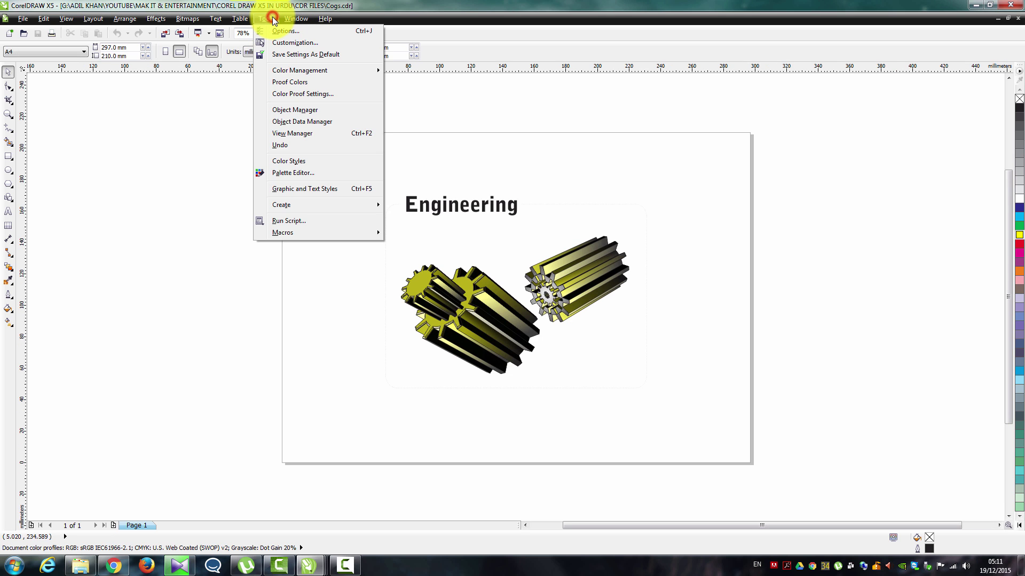
pyautogui.moveTo(295, 18)
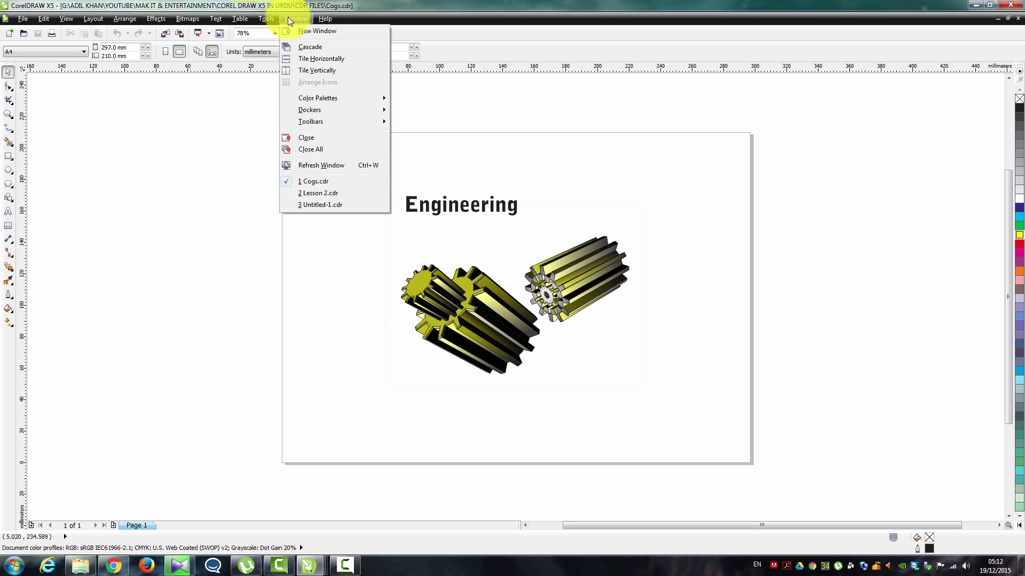
pyautogui.click(320, 194)
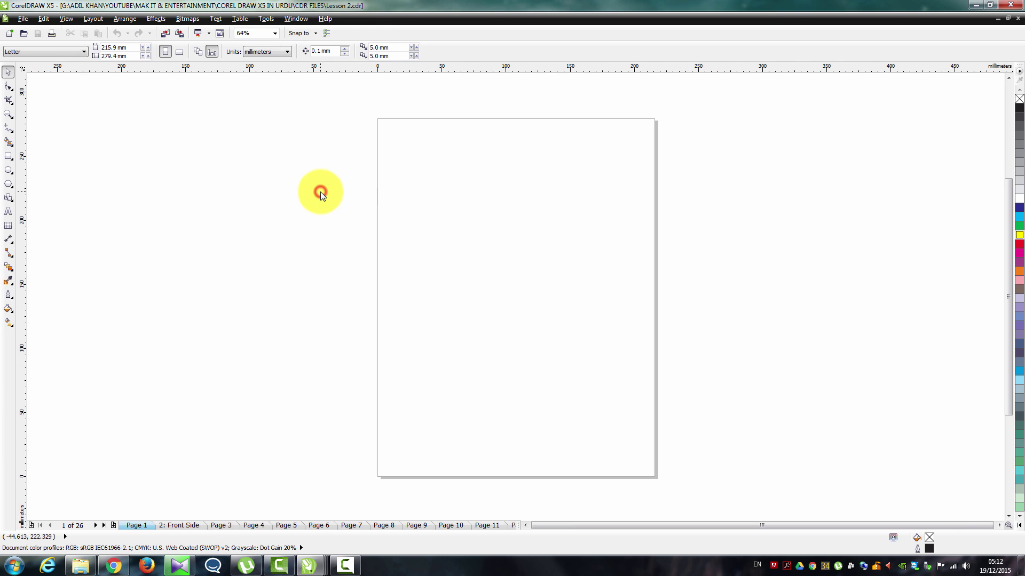
# Step: Close all three open documents: Lesson 2, Cogs and Untitled-1
pyautogui.click(1018, 18)
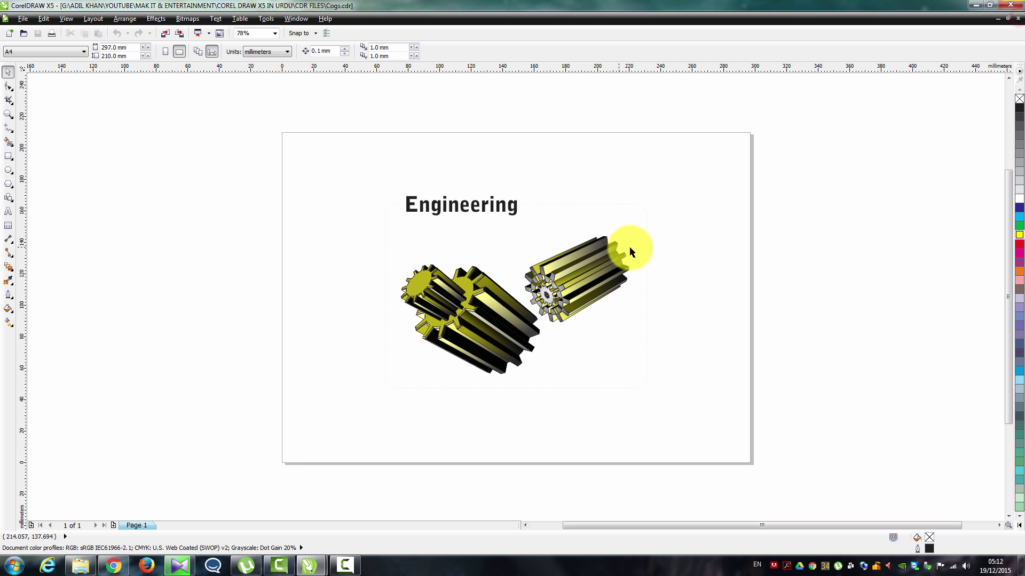
pyautogui.click(1019, 18)
pyautogui.click(1019, 18)
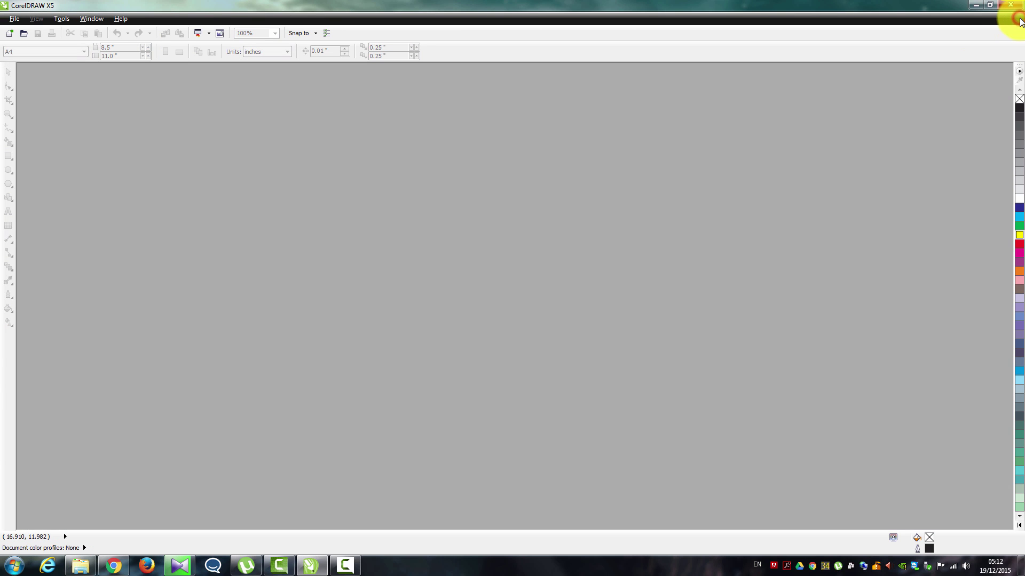
# Step: Open only the non-adjacent files Cogs and Untitled-1 together from the CDR FILES folder, and check the list of open documents
pyautogui.click(12, 20)
pyautogui.click(23, 50)
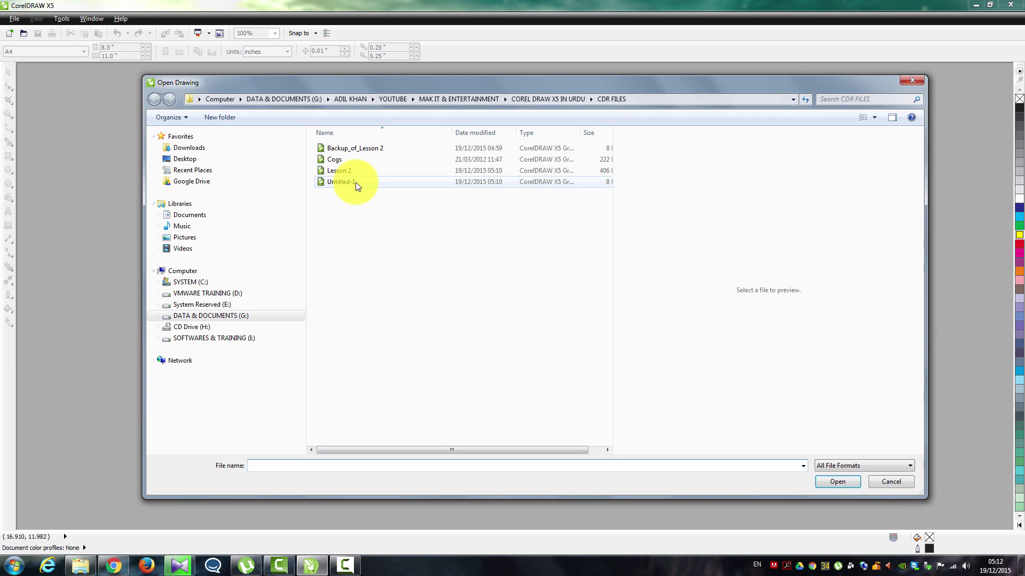
pyautogui.click(339, 161)
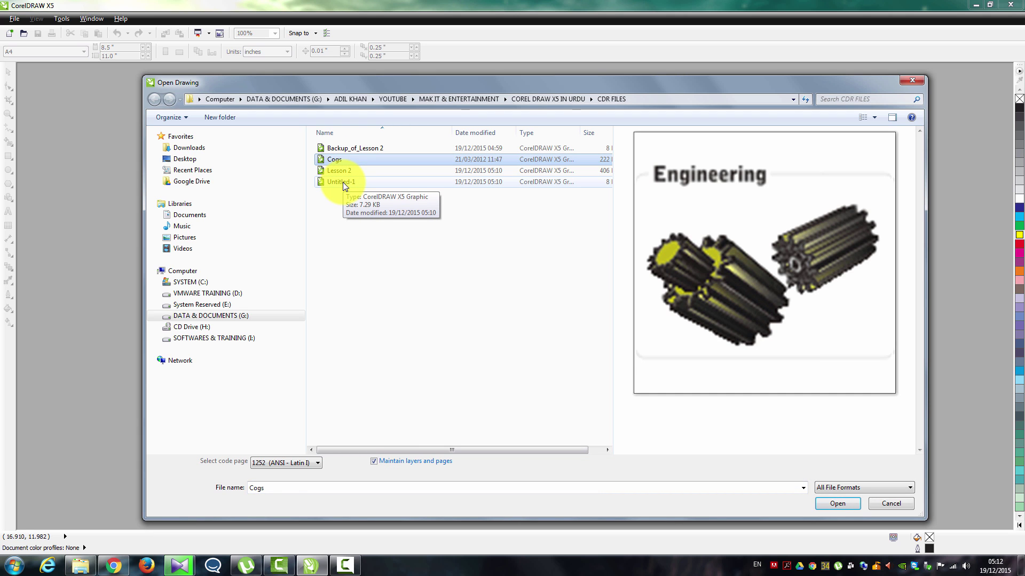
pyautogui.keyDown('ctrl'); pyautogui.click(342, 182); pyautogui.keyUp('ctrl')
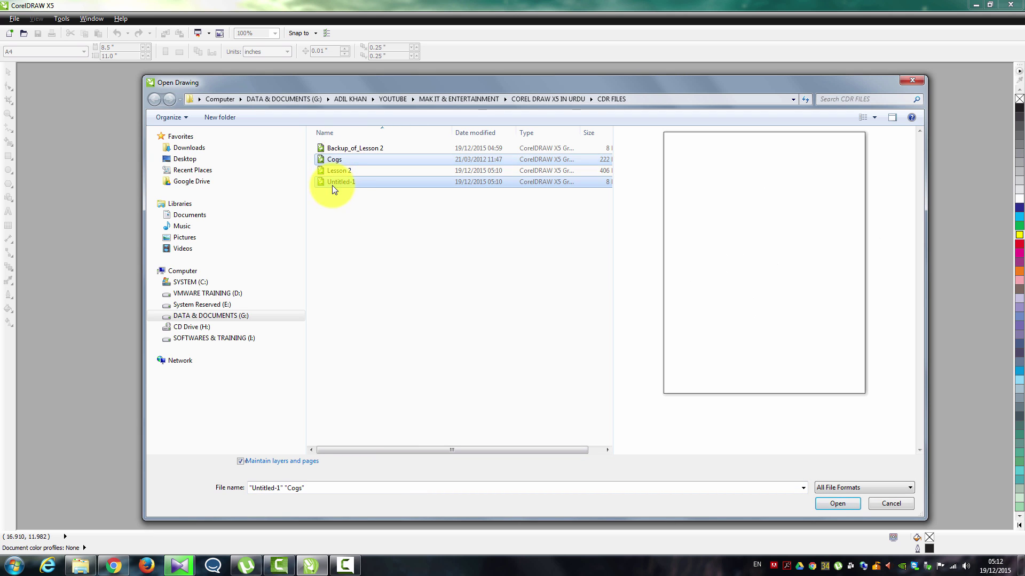
pyautogui.click(831, 503)
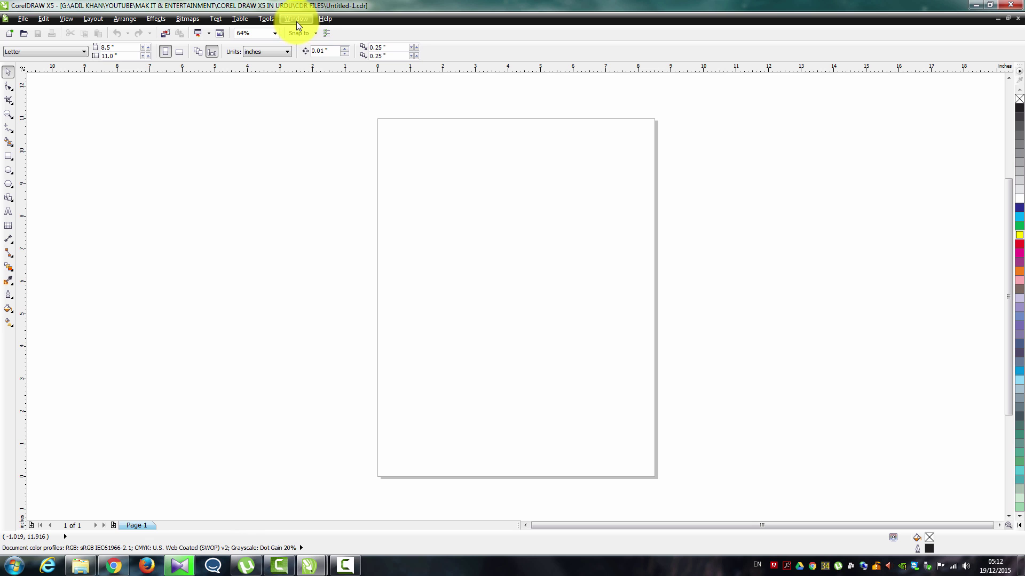
pyautogui.click(296, 20)
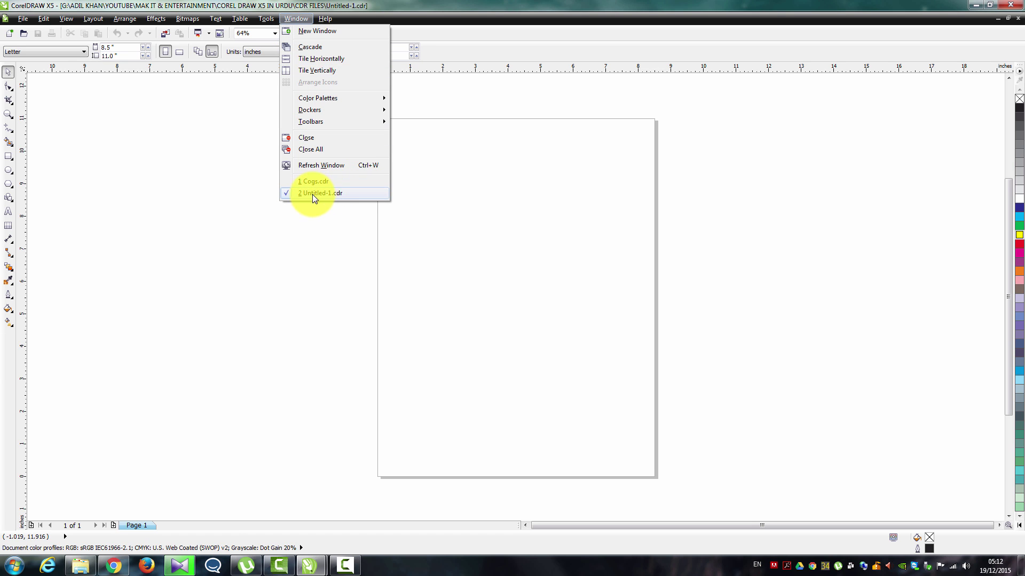
pyautogui.click(465, 570)
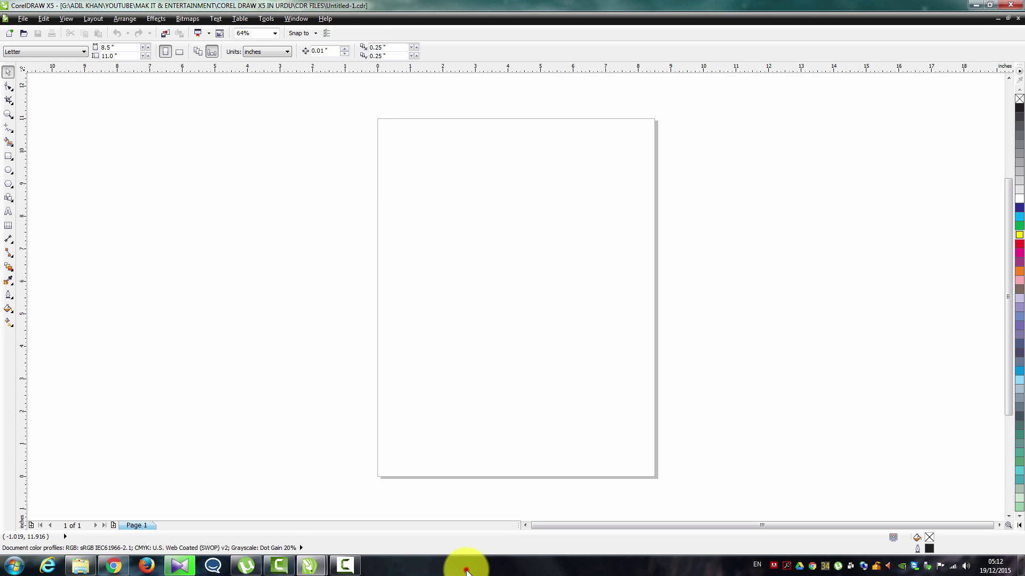